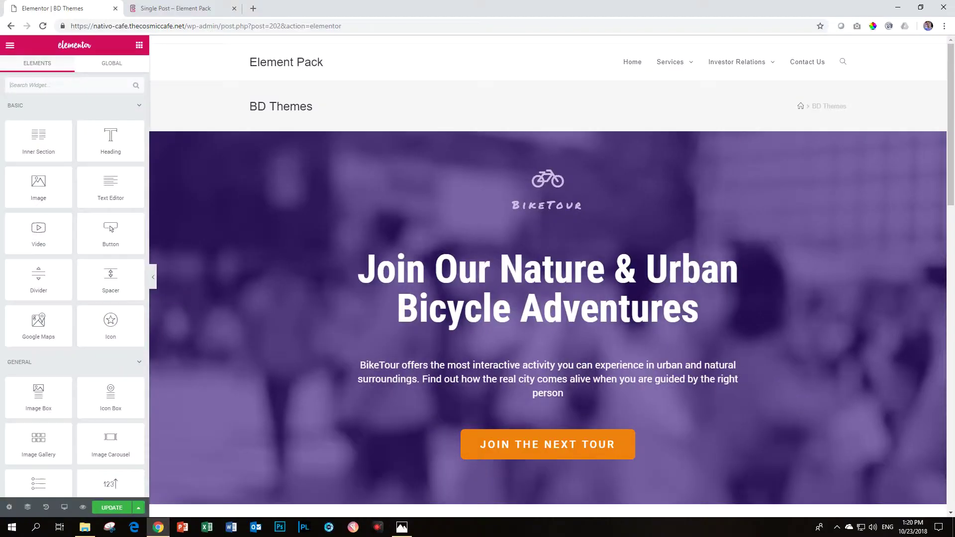
Step: Add a new section under the three feature columns and drop a Single Post widget (found by searching 'single') into it
scroll(866, 389, down, 15)
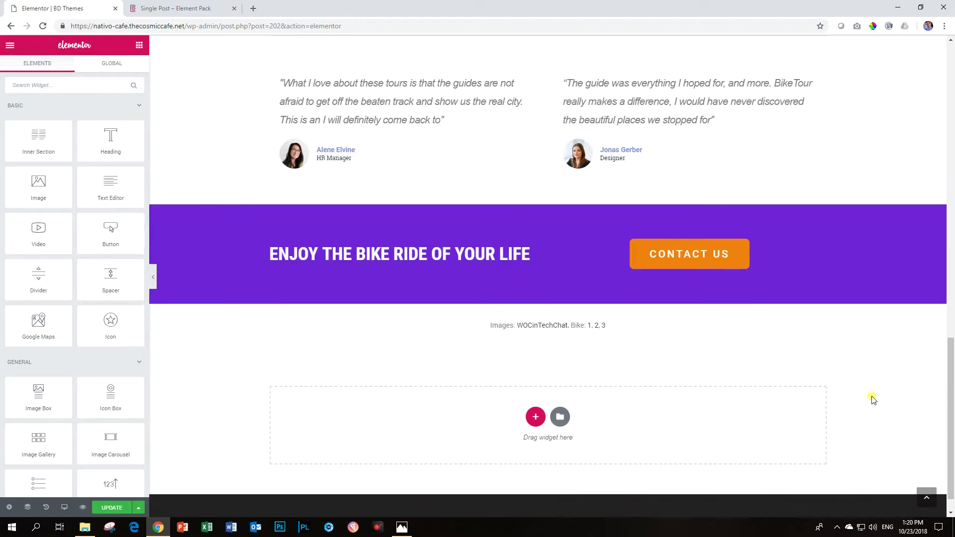
scroll(875, 402, up, 13)
scroll(878, 404, down, 3)
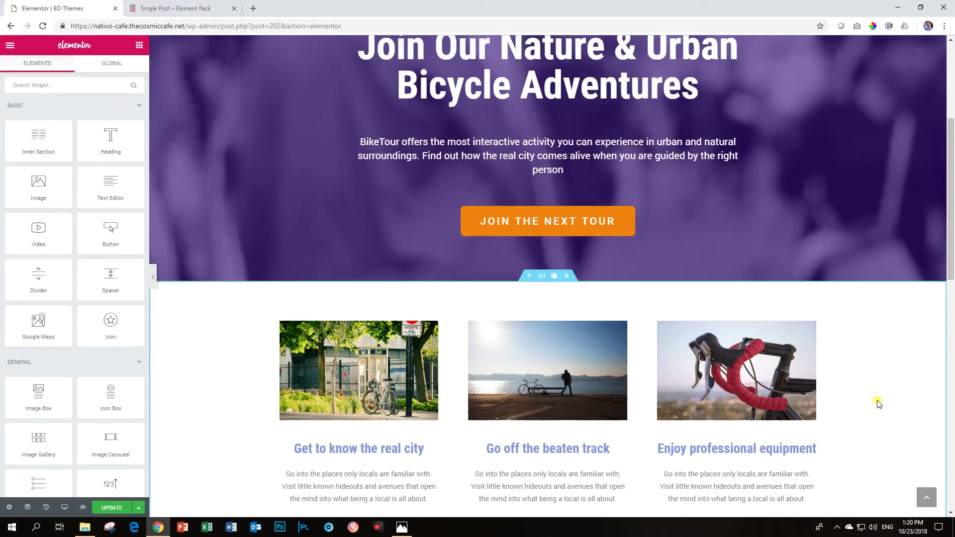
scroll(879, 402, up, 5)
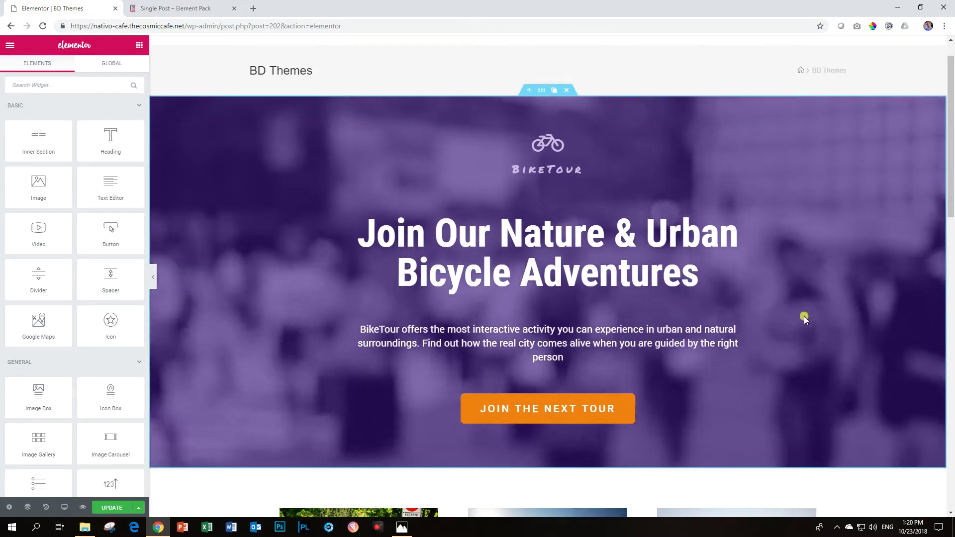
scroll(803, 315, down, 7)
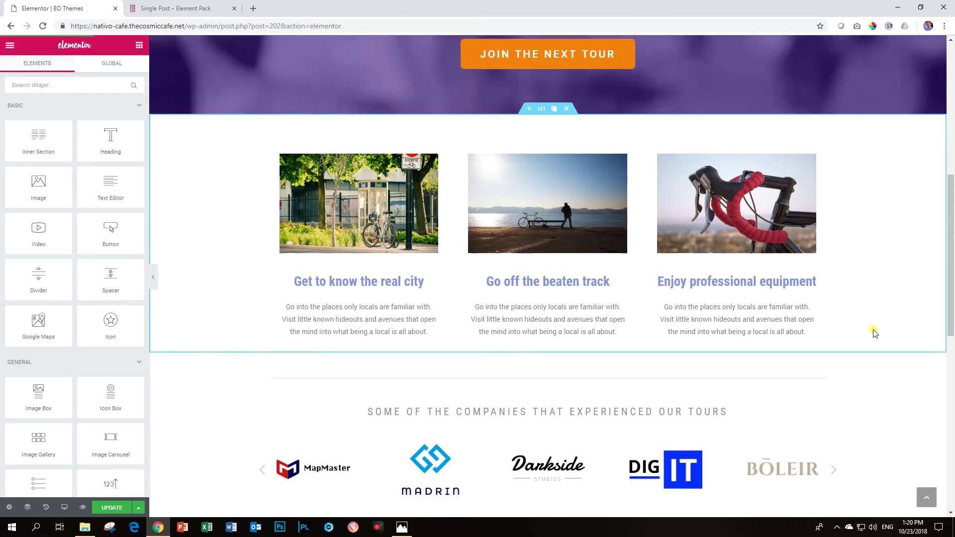
scroll(875, 326, down, 7)
scroll(808, 354, up, 8)
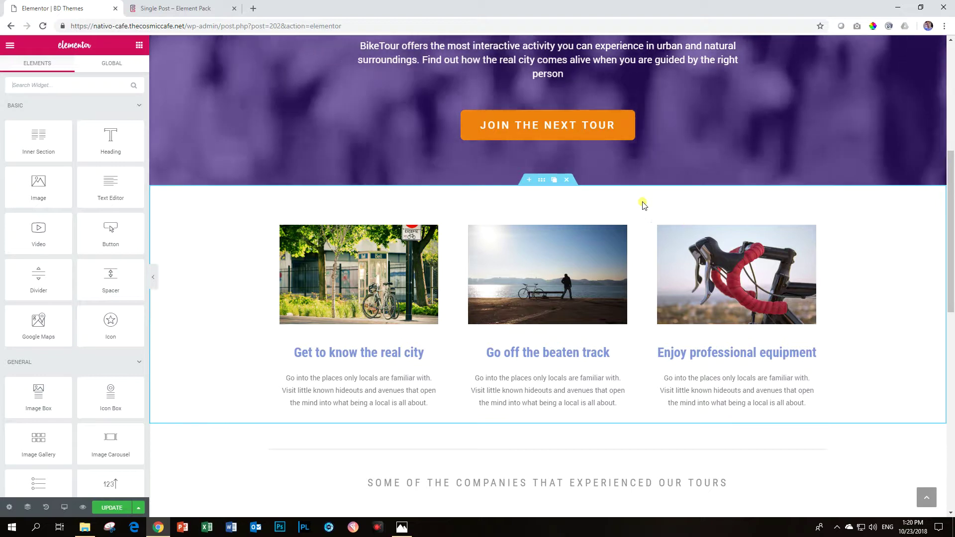
scroll(663, 263, down, 2)
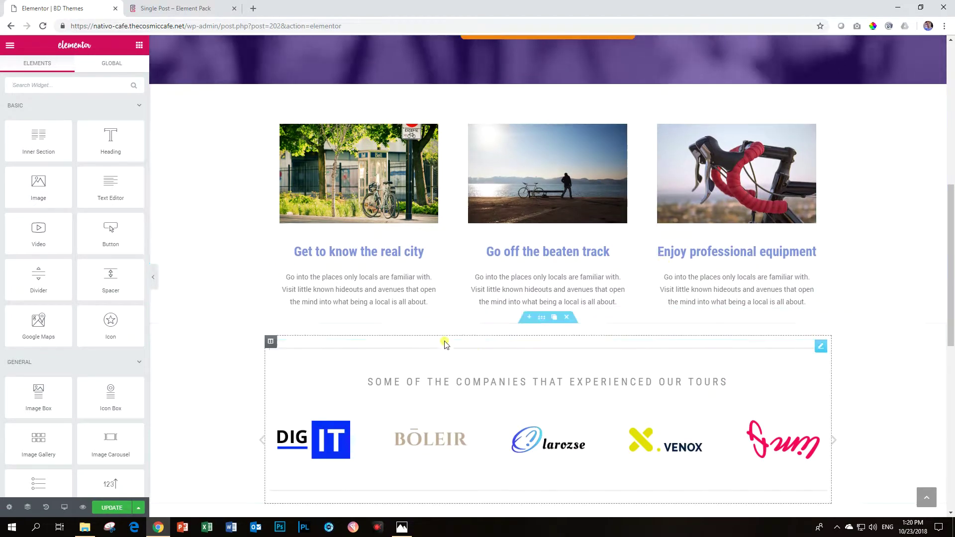
click(530, 319)
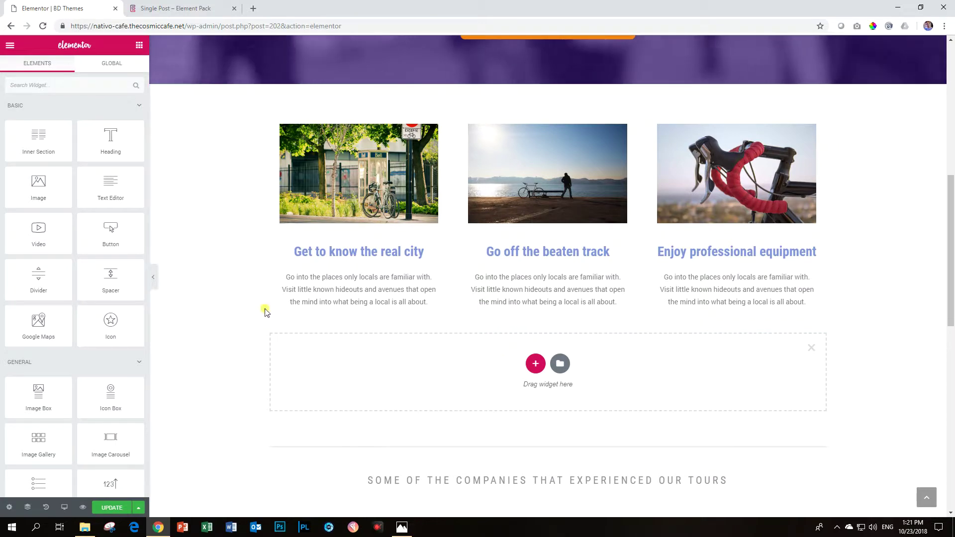
click(87, 83)
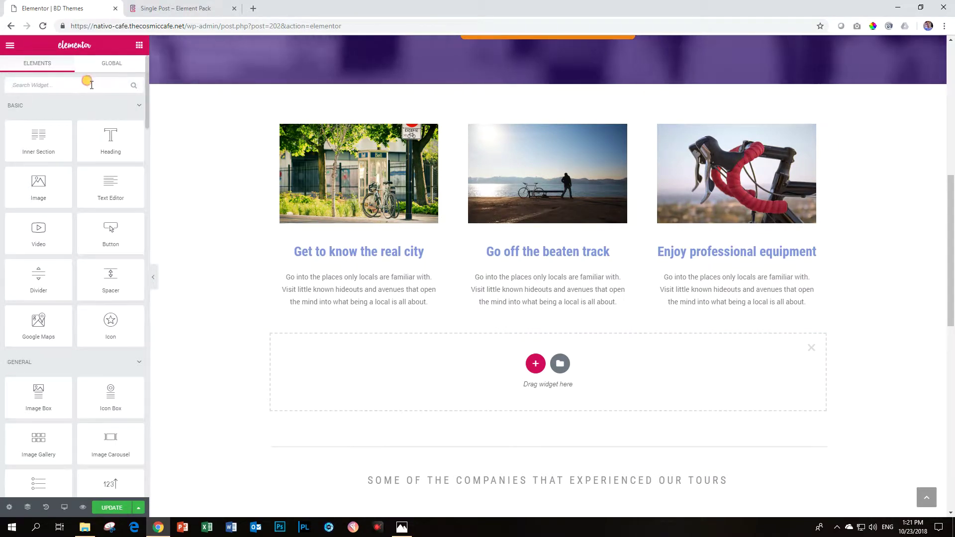
text(single po)
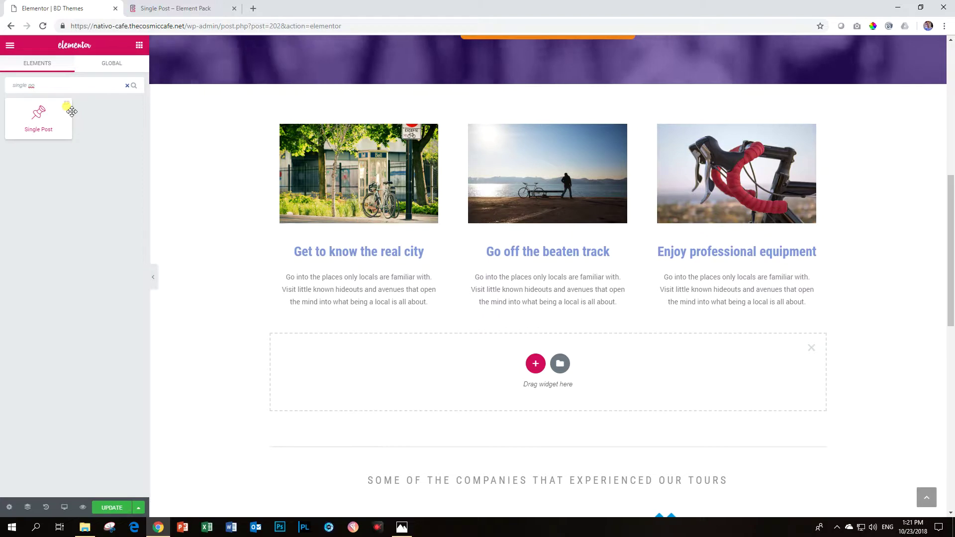
drag(45, 114, 511, 376)
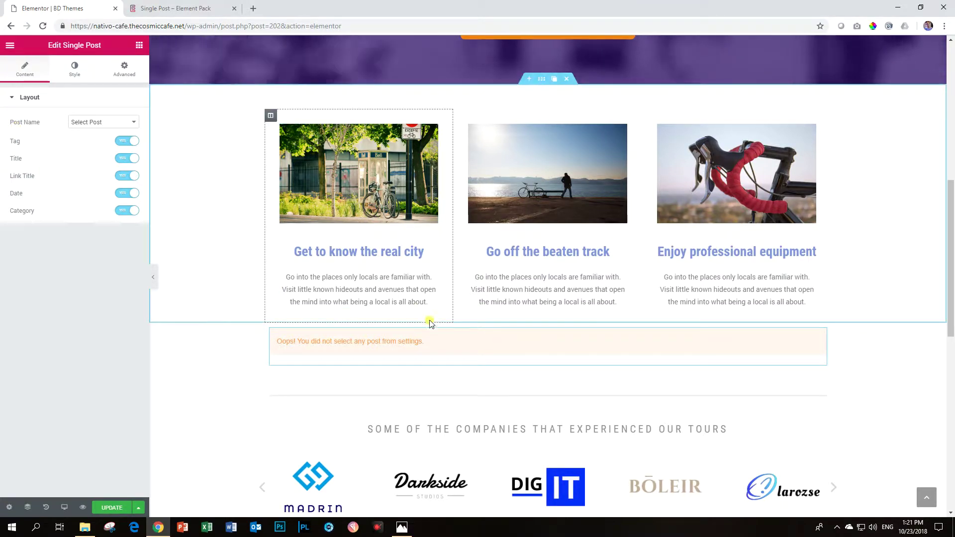
Step: Set the widget's Post Name to Shopping Heaven and switch off the Tag display
click(119, 122)
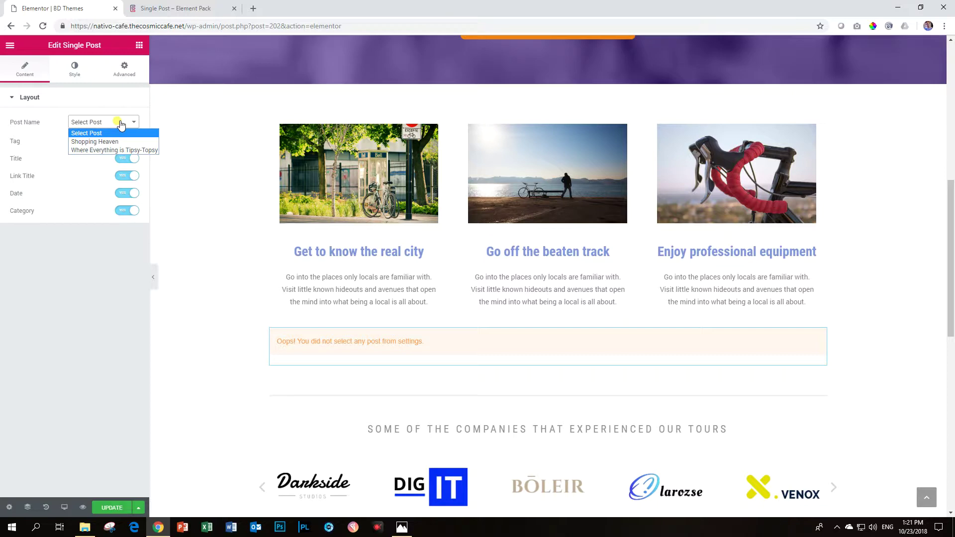
click(96, 143)
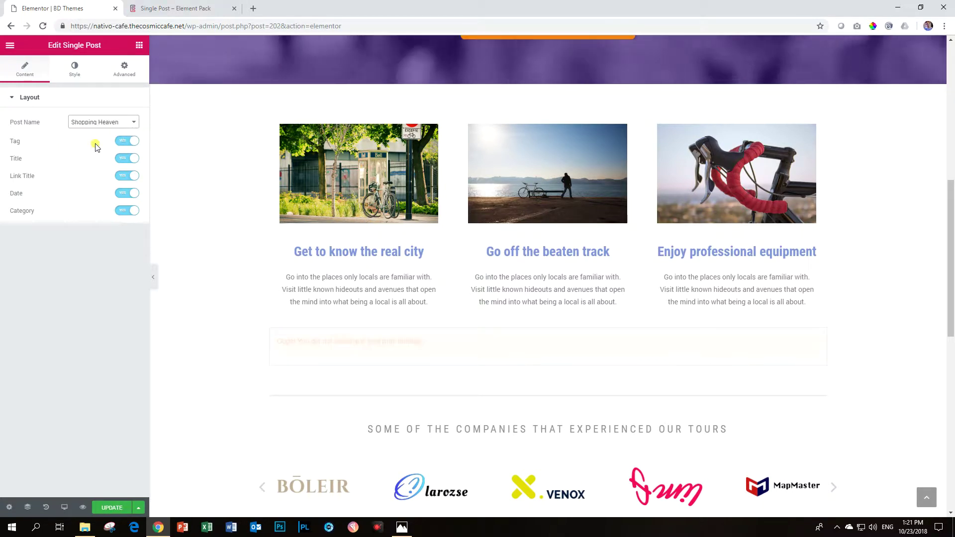
scroll(249, 216, down, 4)
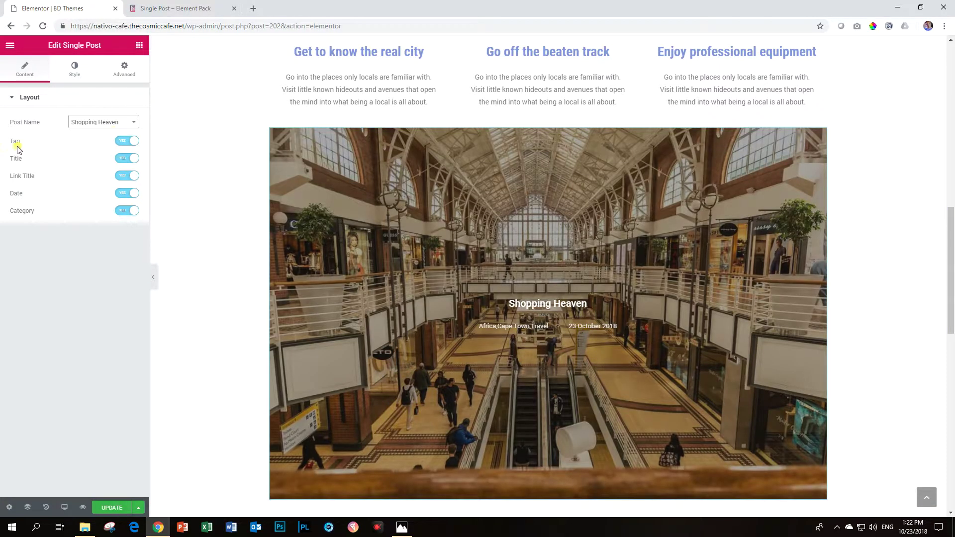
click(127, 142)
Step: Toggle Title, Link Title, Date and Category off and back on, leaving only Tag hidden
click(125, 160)
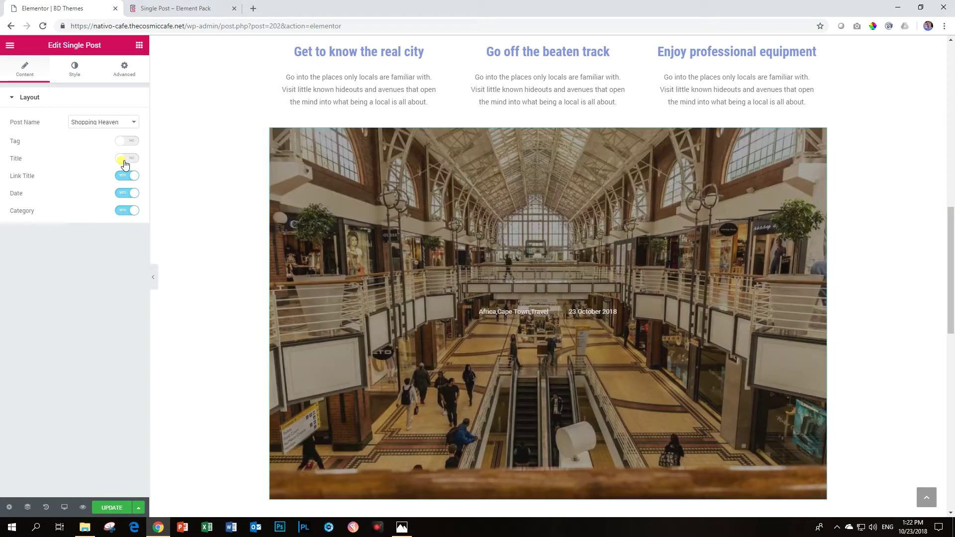
click(124, 160)
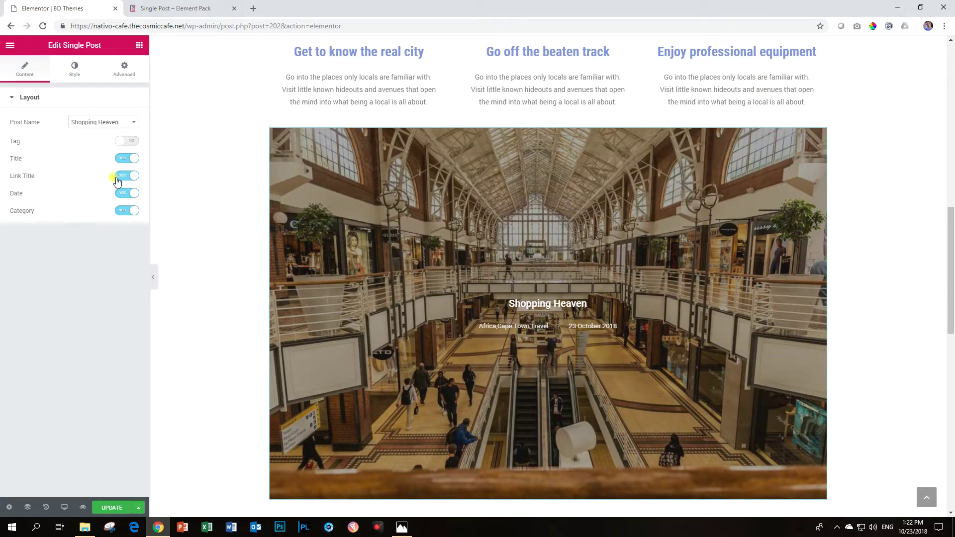
click(128, 177)
click(128, 177)
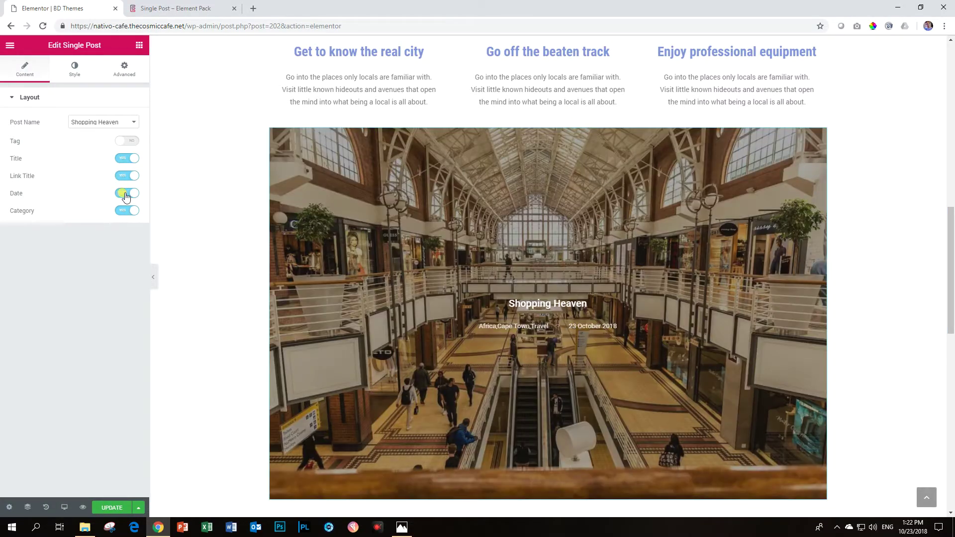
click(125, 197)
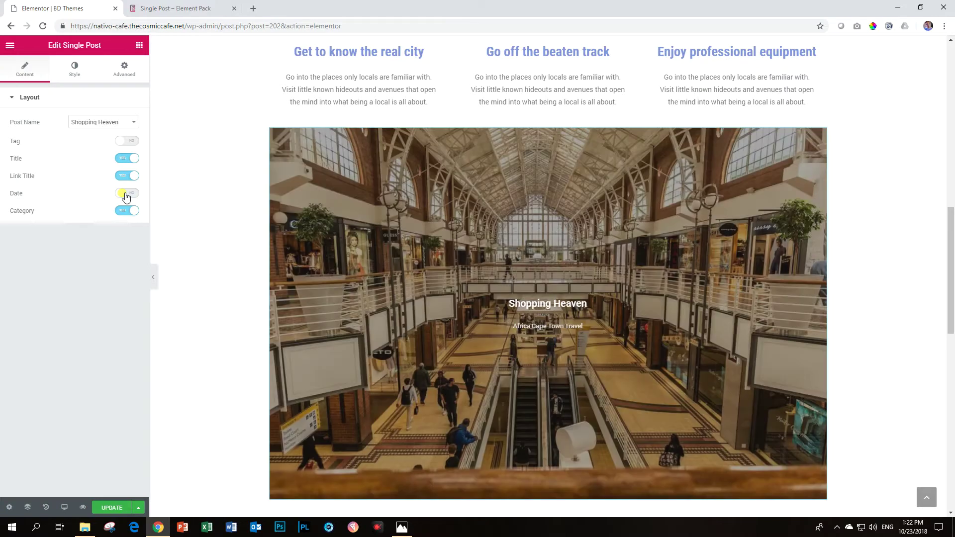
click(126, 195)
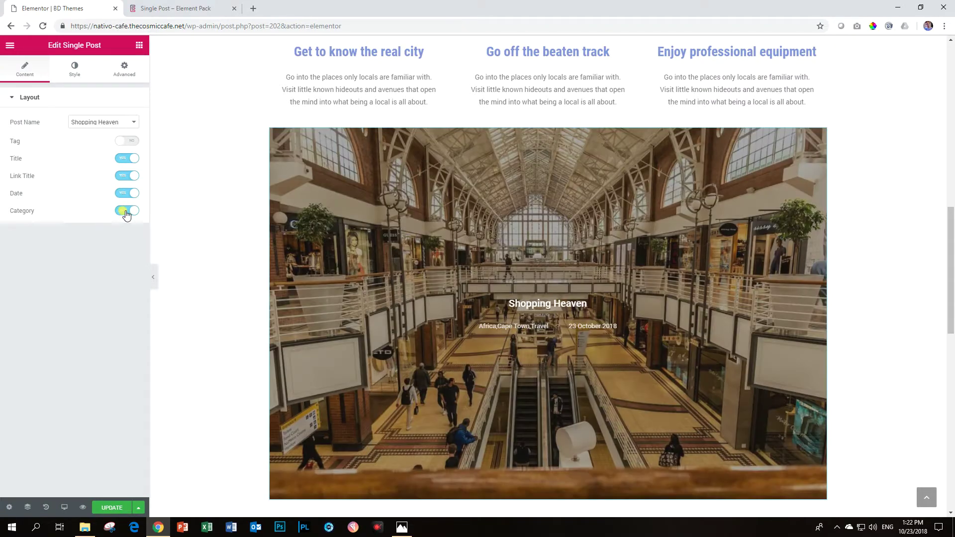
click(126, 212)
click(126, 212)
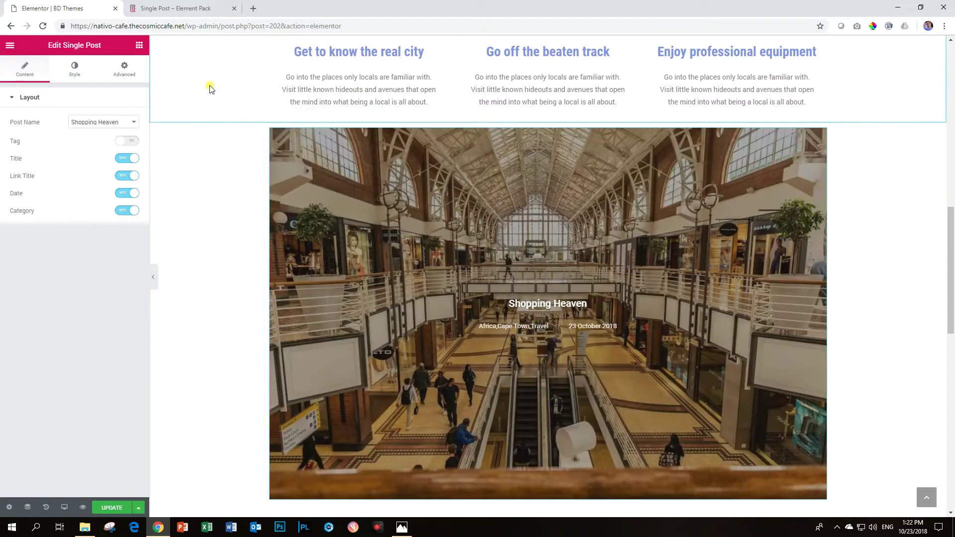
Step: In the Style settings, make the post title colour dark navy
click(76, 69)
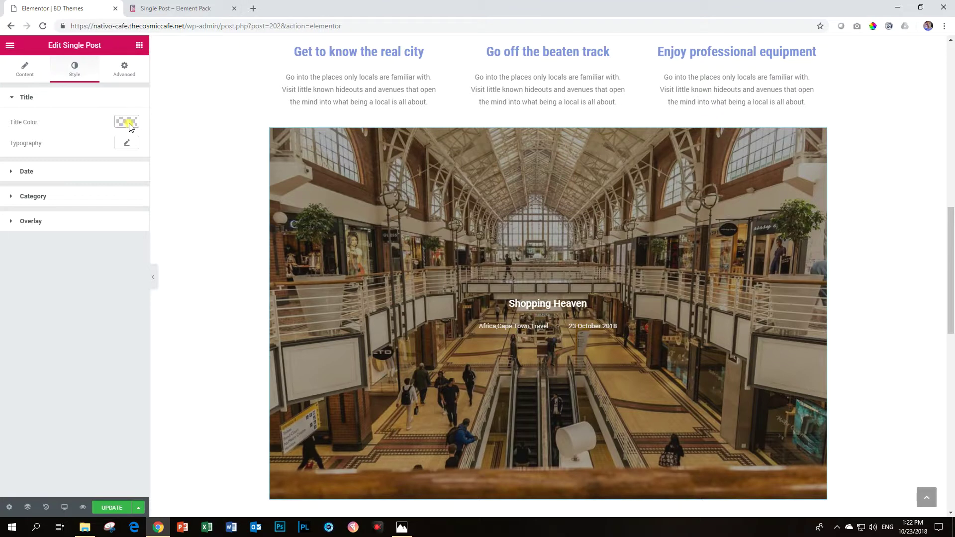
click(130, 123)
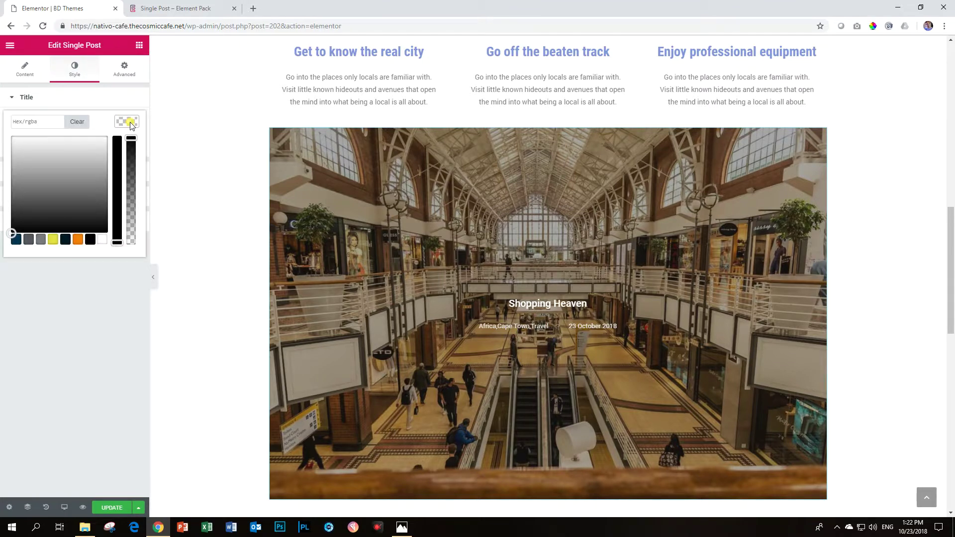
click(78, 241)
click(65, 240)
click(130, 122)
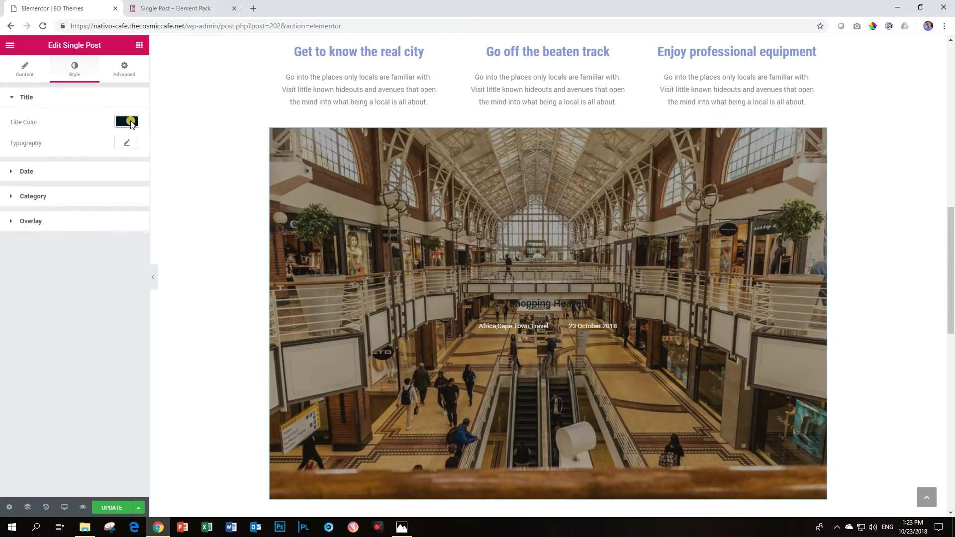
Step: Give the post image an orange overlay, rgba(240,129,14), at reduced opacity
click(25, 223)
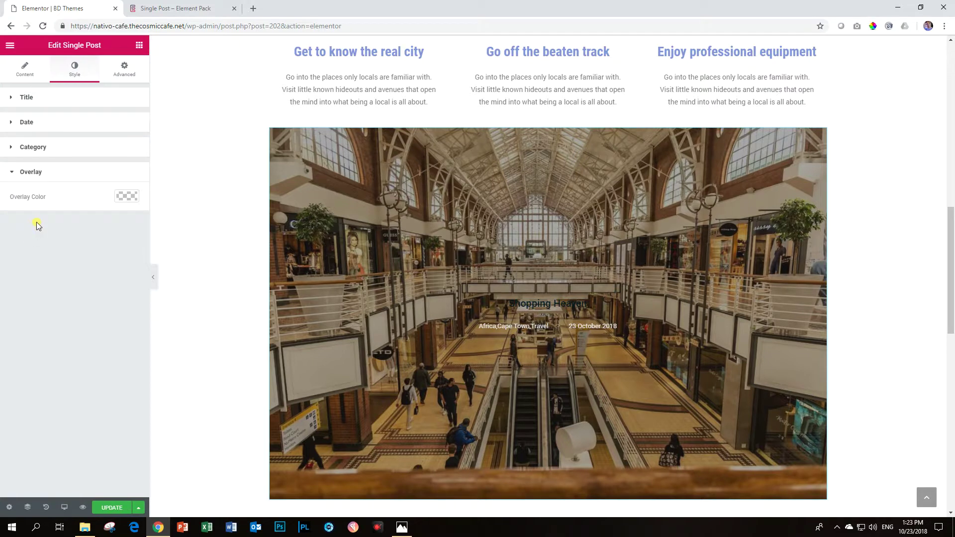
click(121, 195)
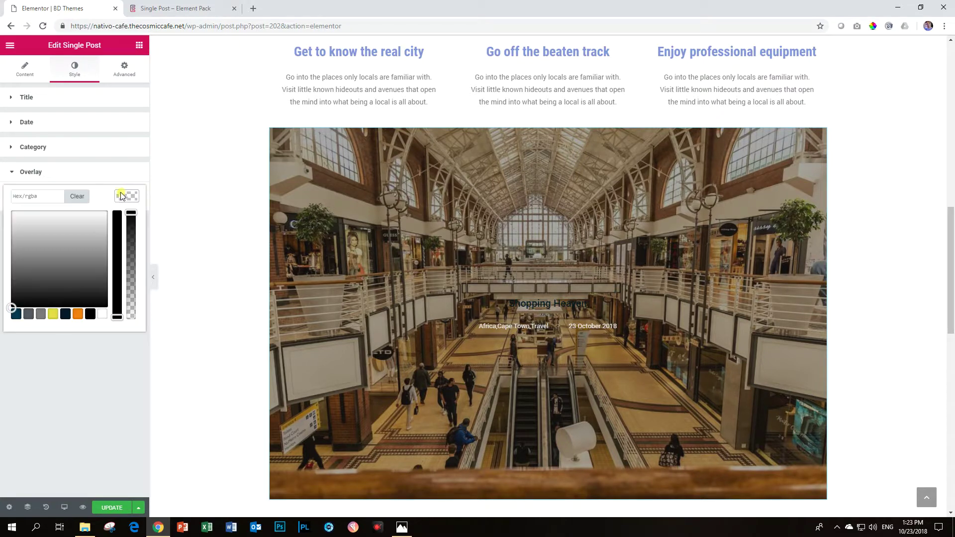
click(76, 316)
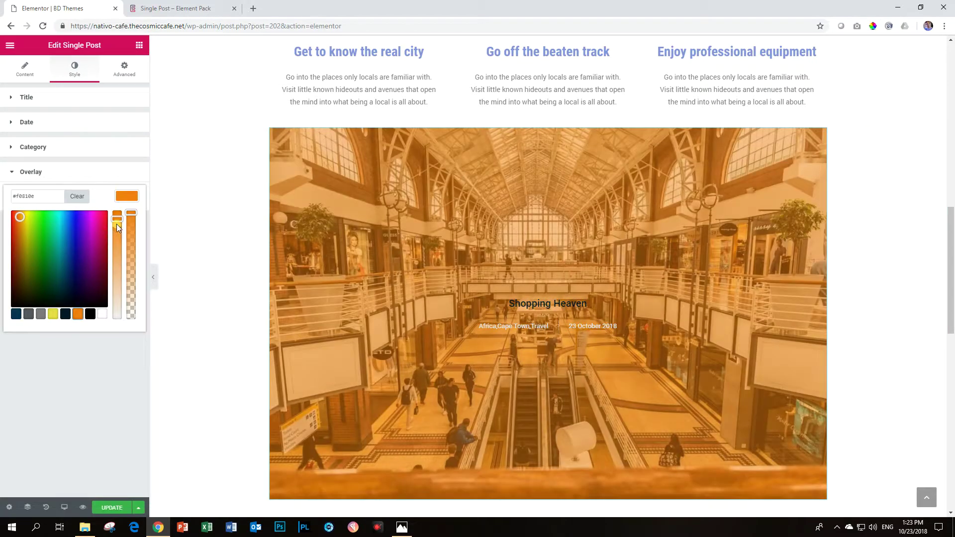
mouse_move(128, 214)
mouse_down()
mouse_move(133, 362)
mouse_move(139, 215)
mouse_up()
click(126, 196)
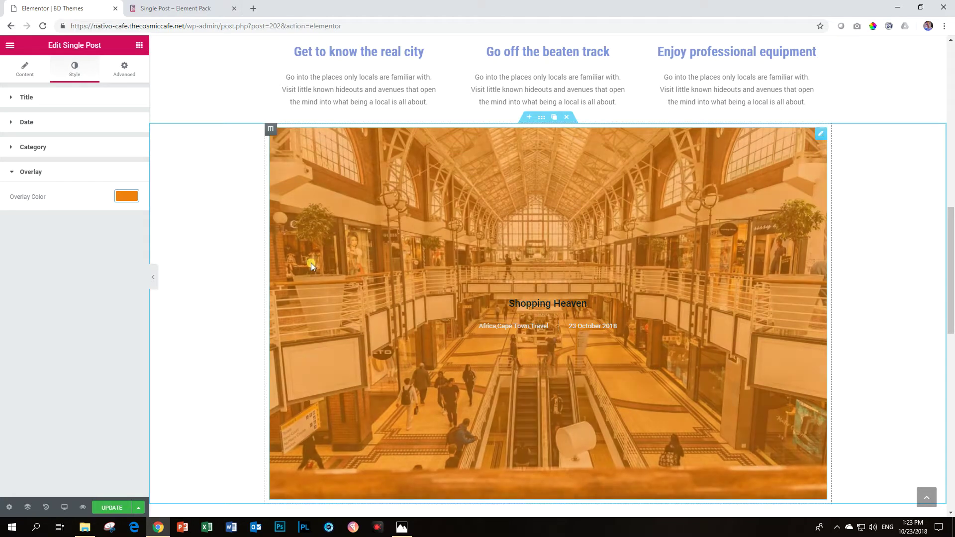
click(127, 196)
mouse_move(131, 214)
mouse_down()
mouse_move(130, 250)
mouse_move(131, 227)
mouse_up()
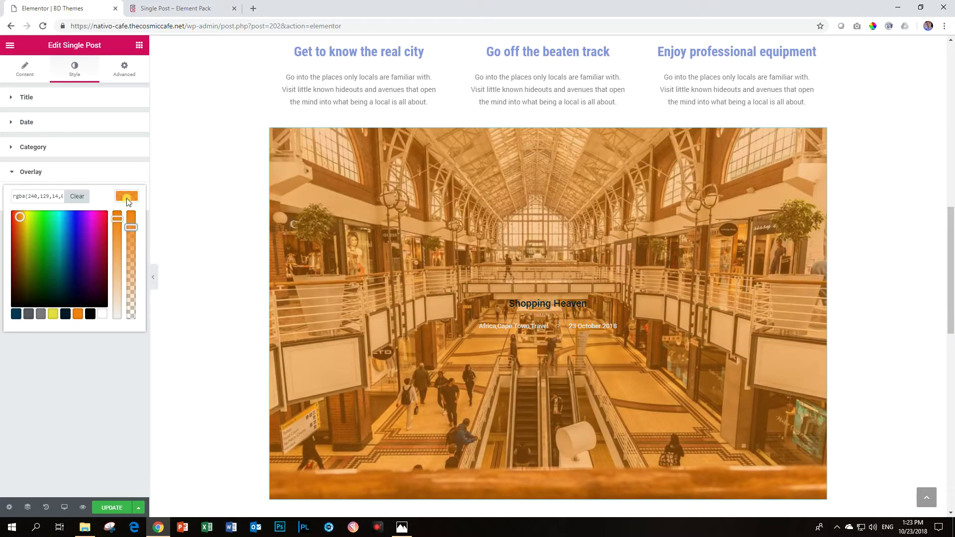
click(127, 197)
Step: Set the title typography to Playfair Display, 99 px, weight 600
click(29, 99)
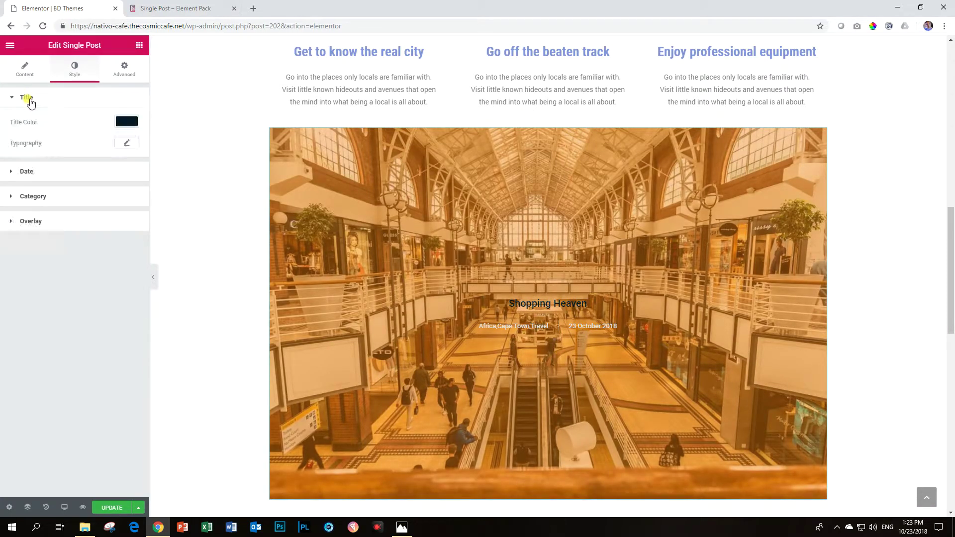
click(127, 143)
click(101, 170)
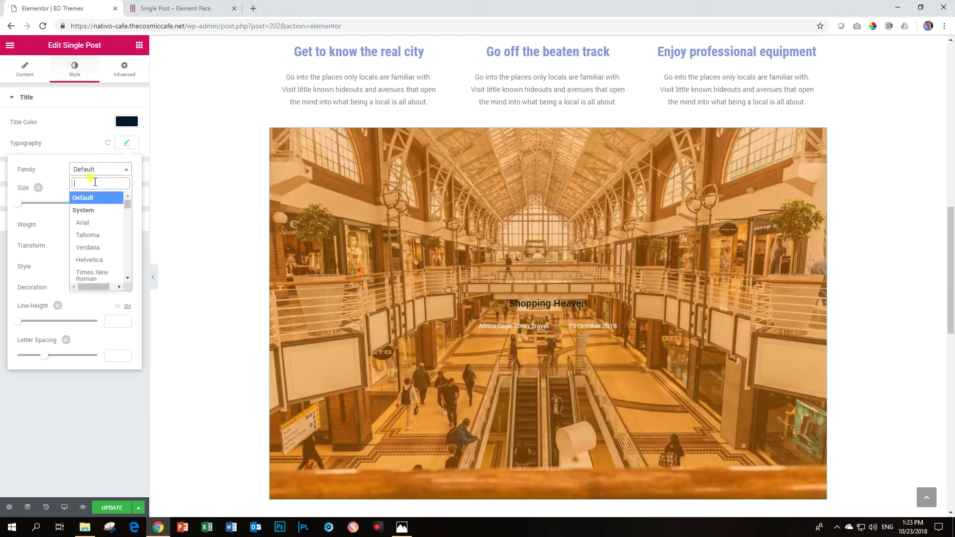
text(play)
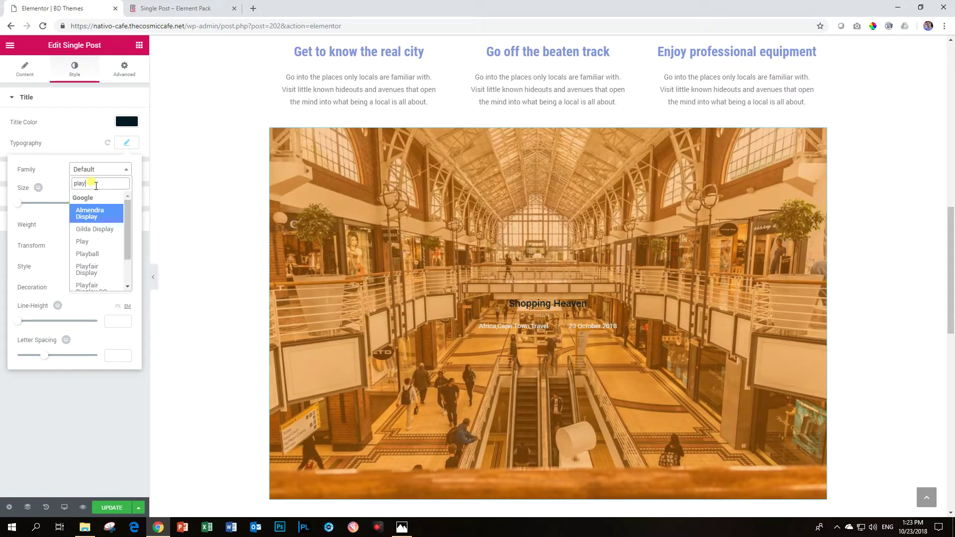
text(f)
click(95, 211)
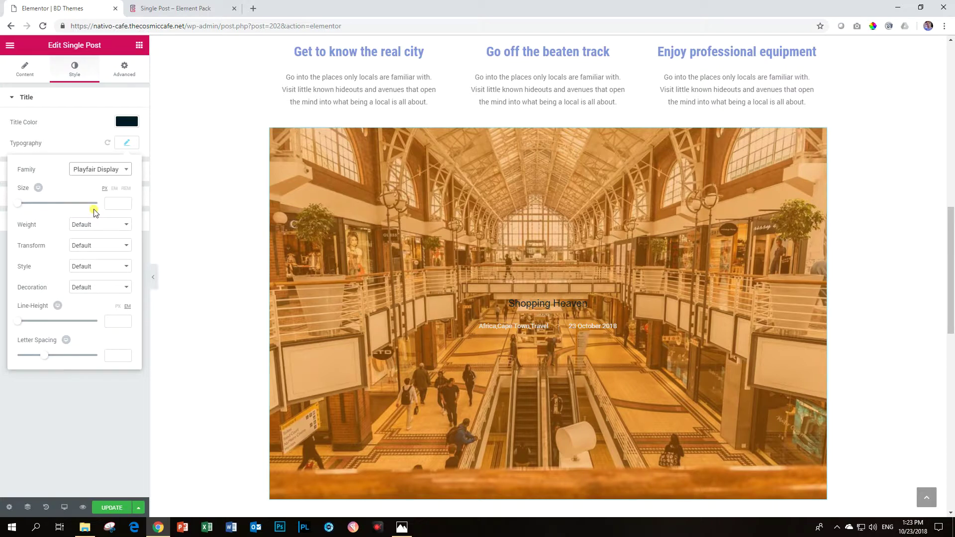
drag(18, 205, 57, 204)
click(95, 223)
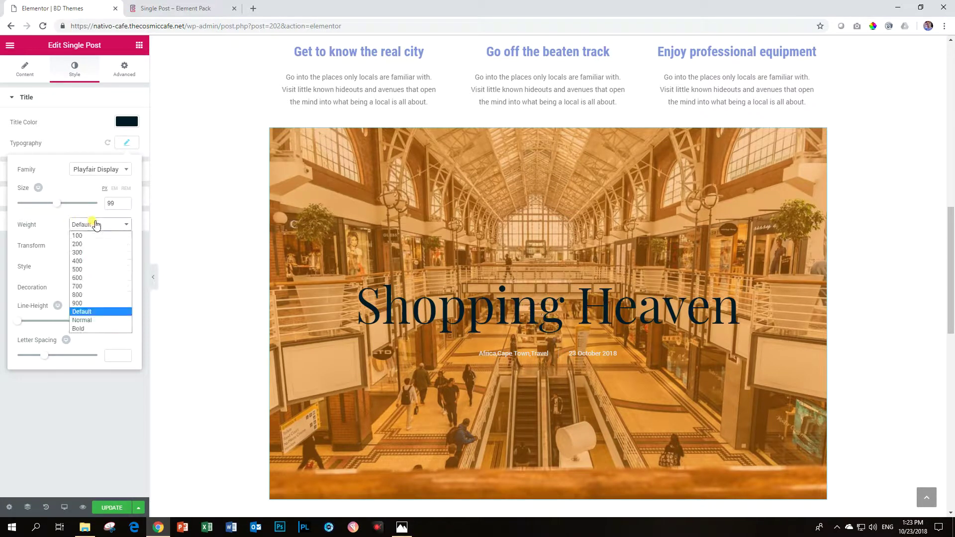
click(84, 277)
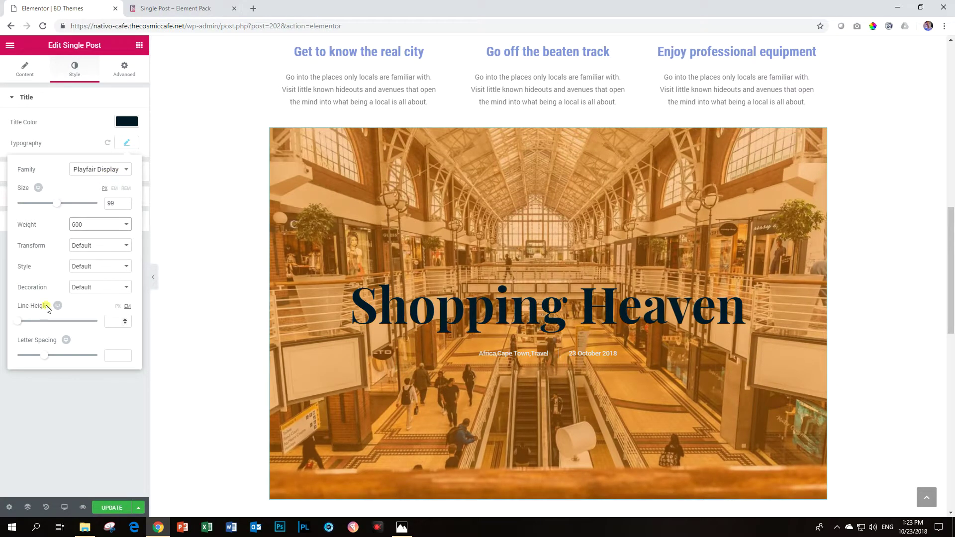
click(128, 143)
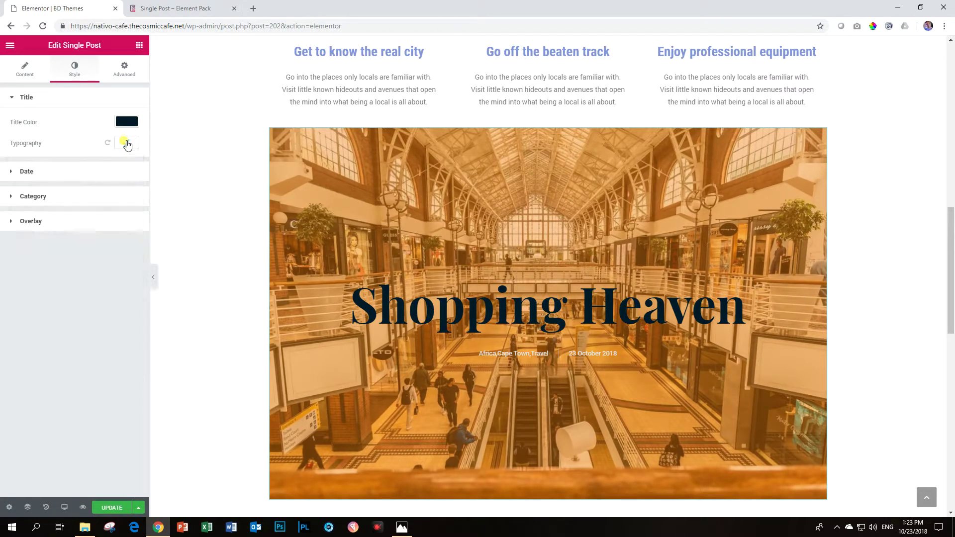
Step: Make the post date text dark navy
click(30, 175)
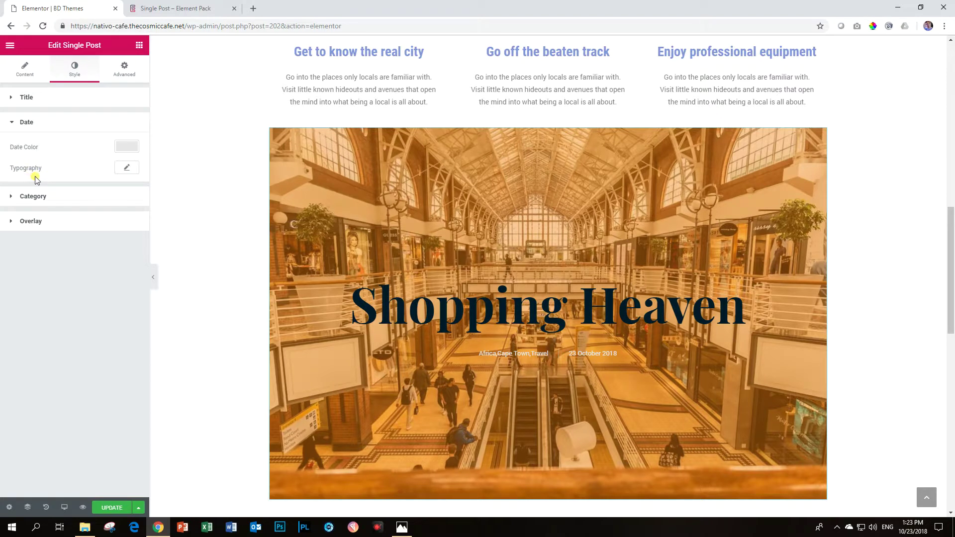
click(122, 148)
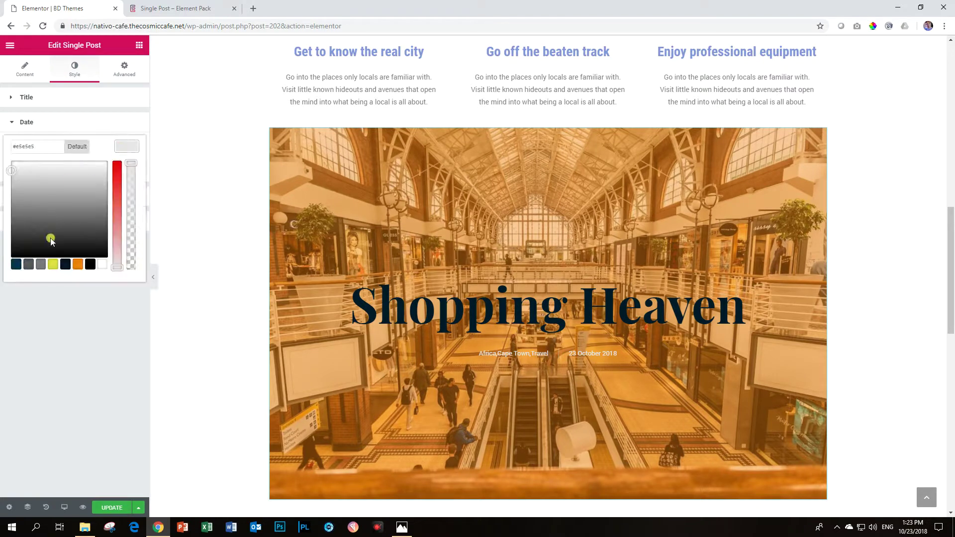
click(66, 266)
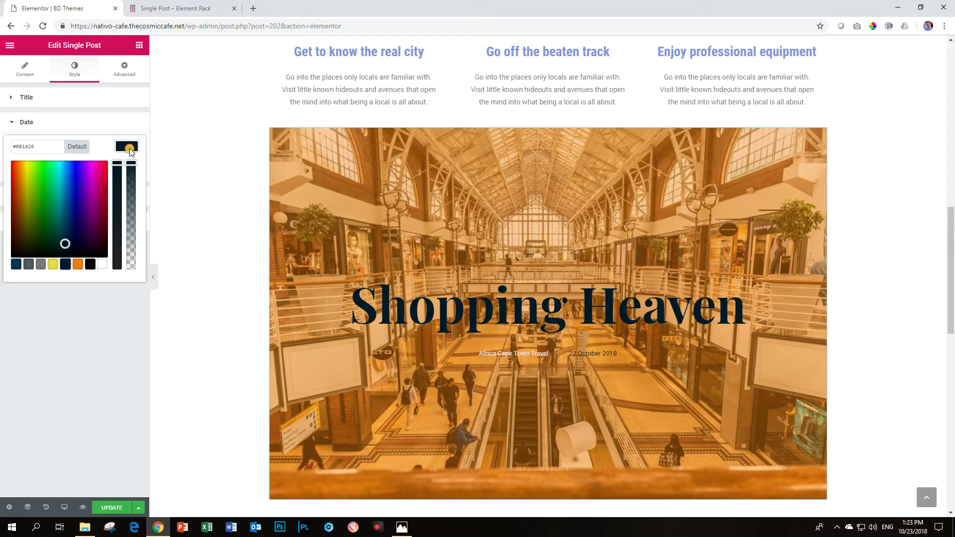
click(128, 147)
Step: Set the date typography to 23 px, weight 700, italic style
click(127, 168)
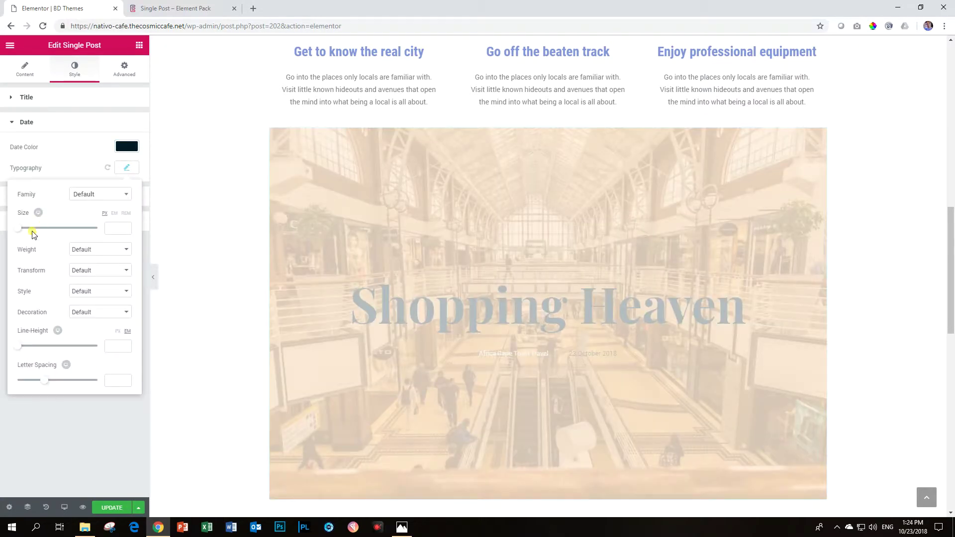
drag(19, 233, 27, 233)
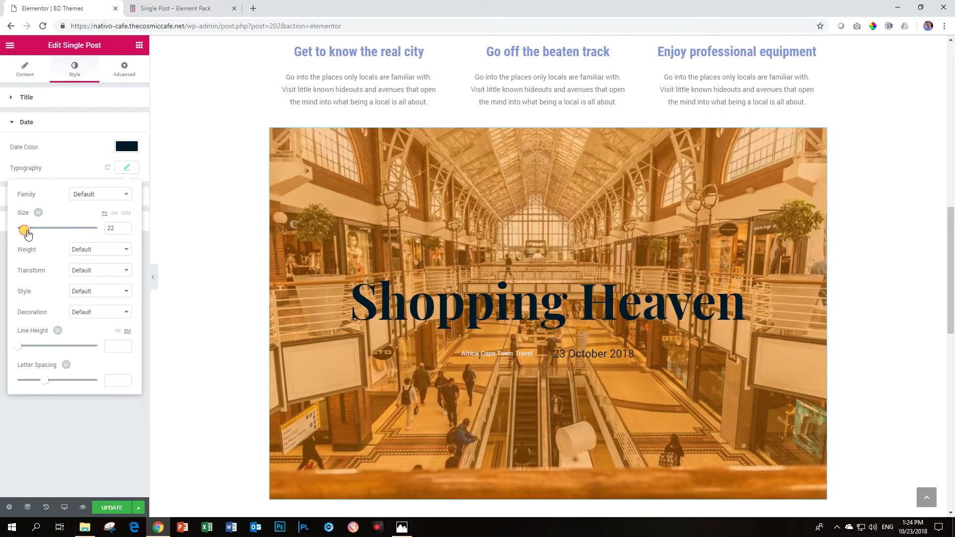
click(83, 251)
click(80, 278)
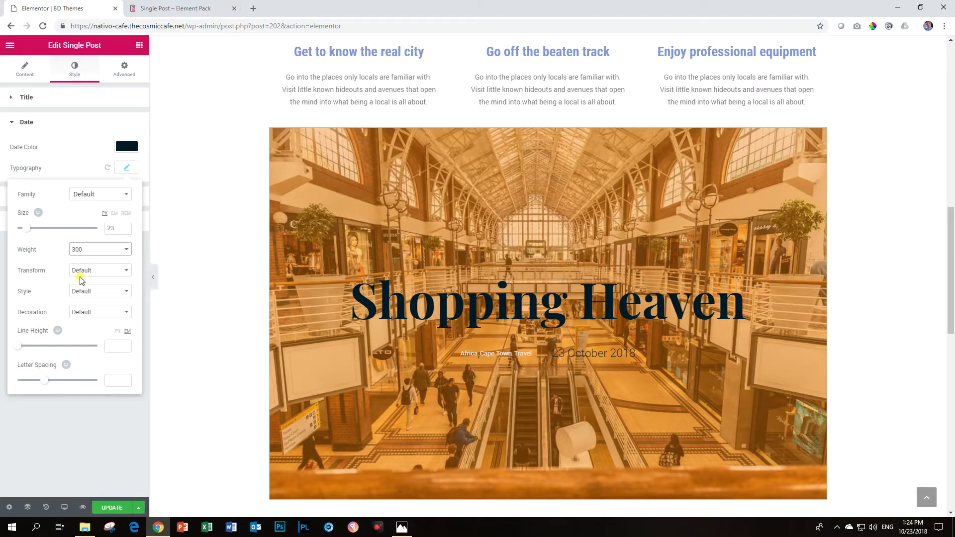
click(91, 251)
click(90, 312)
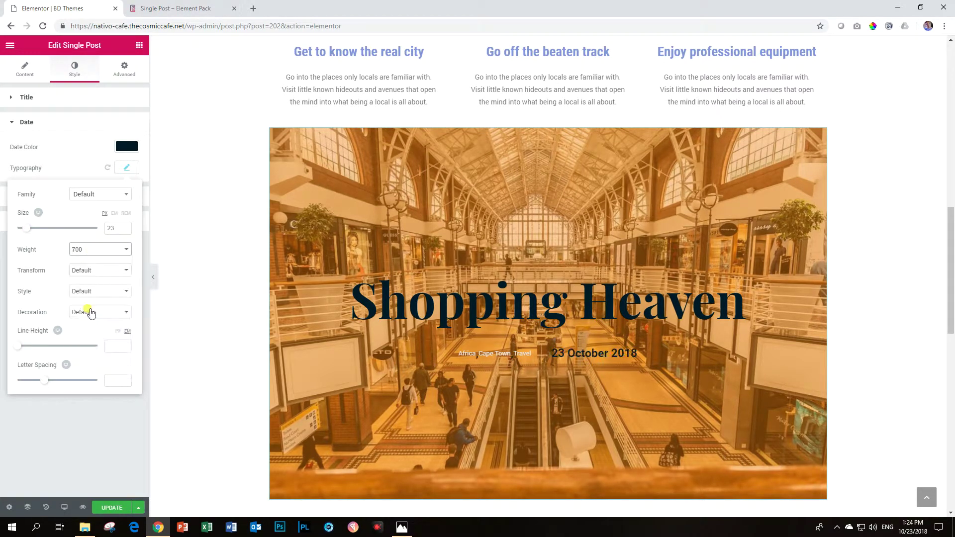
click(97, 275)
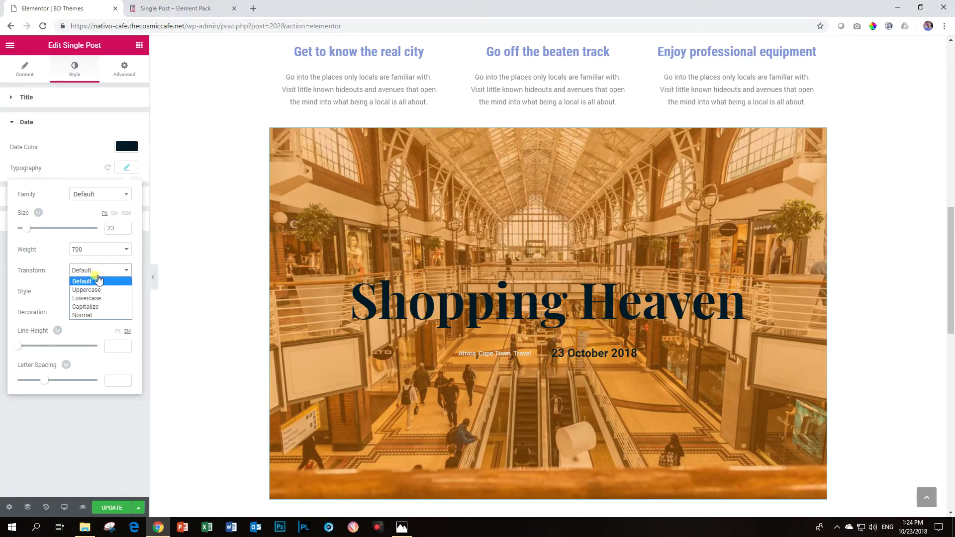
click(98, 281)
click(95, 291)
click(95, 318)
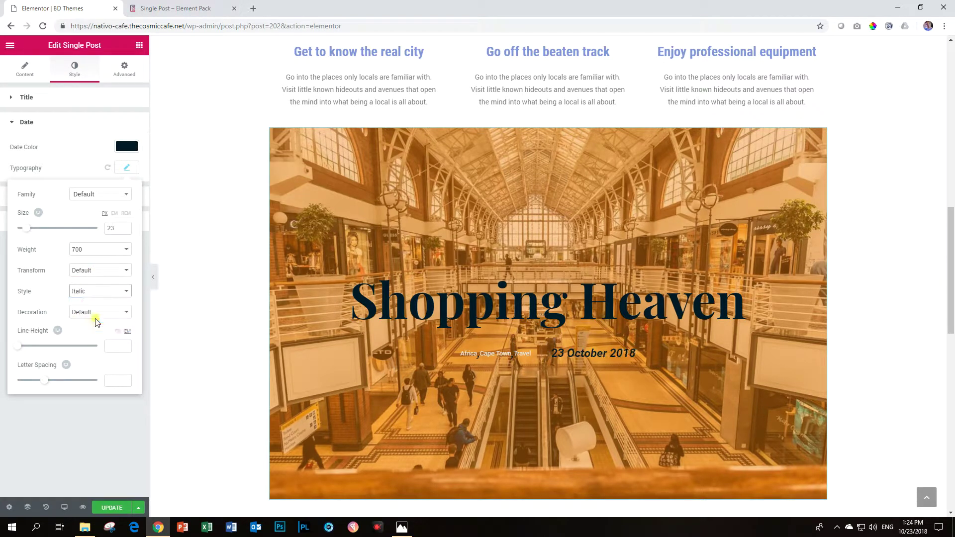
click(127, 147)
click(126, 147)
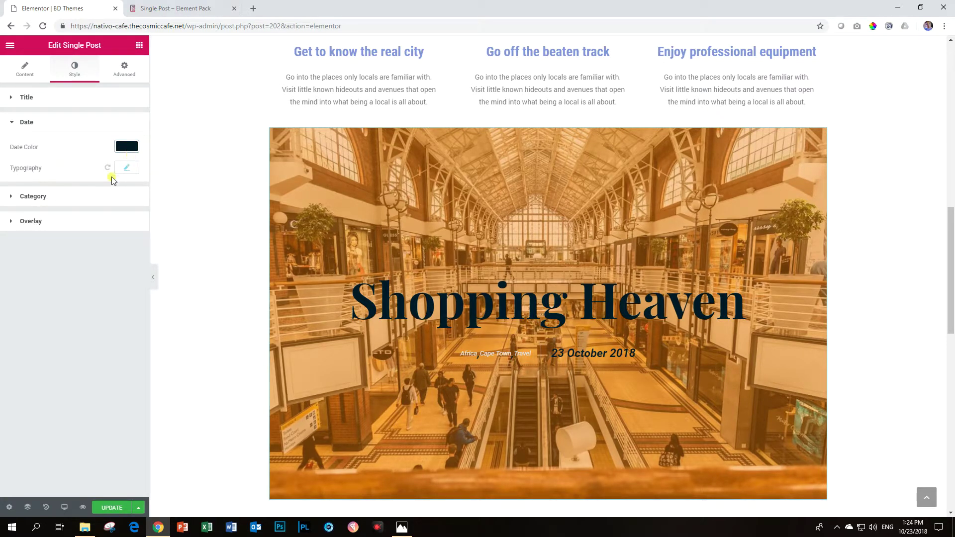
Step: Make the category text dark navy and increase its font size
click(73, 200)
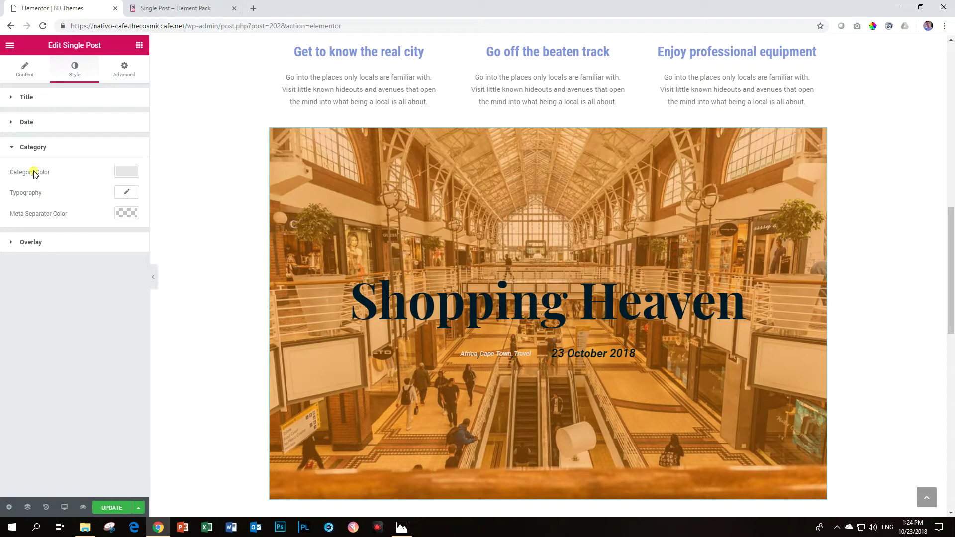
click(128, 172)
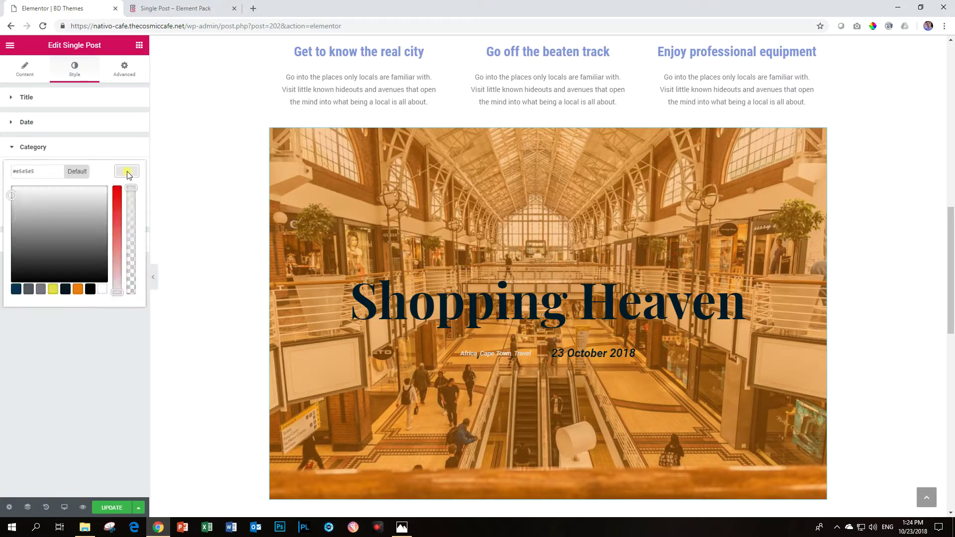
click(64, 290)
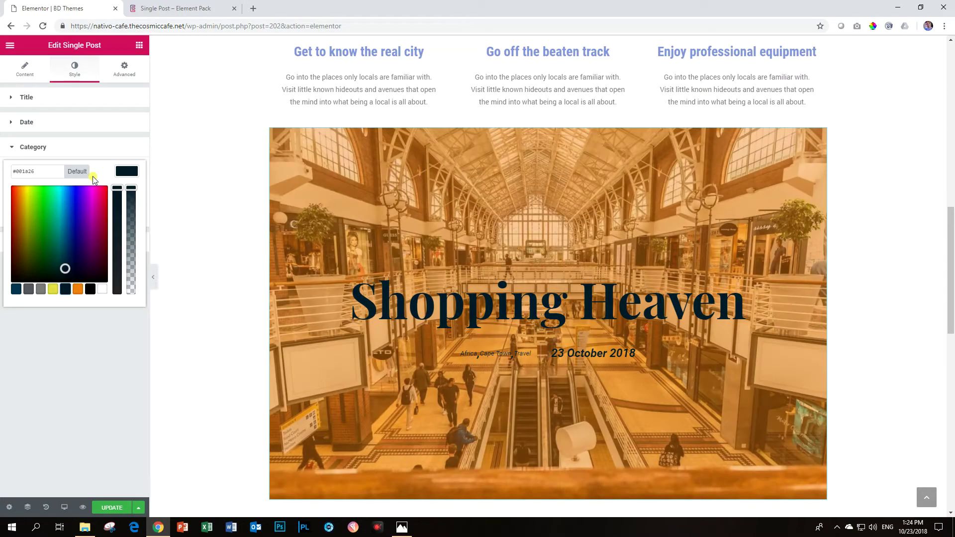
click(135, 171)
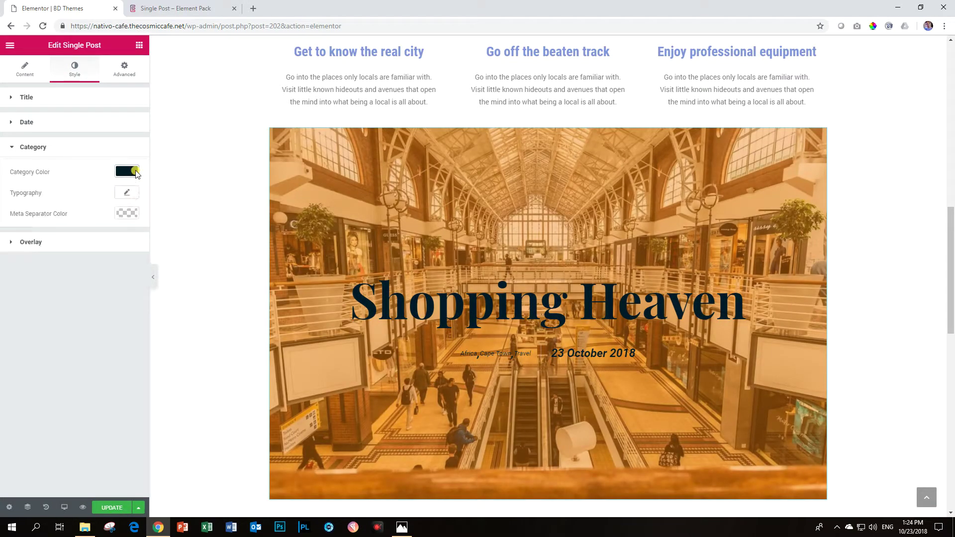
click(126, 194)
drag(15, 257, 27, 255)
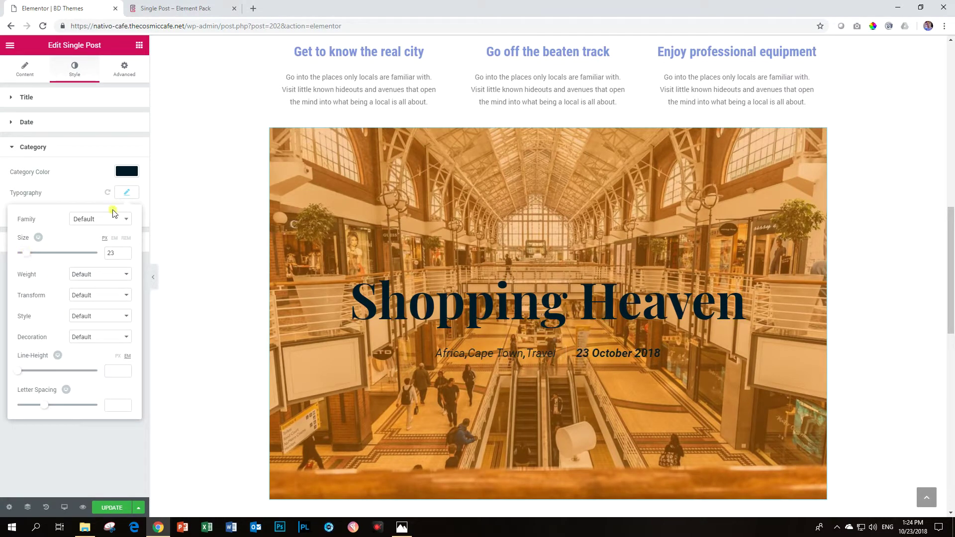
click(123, 196)
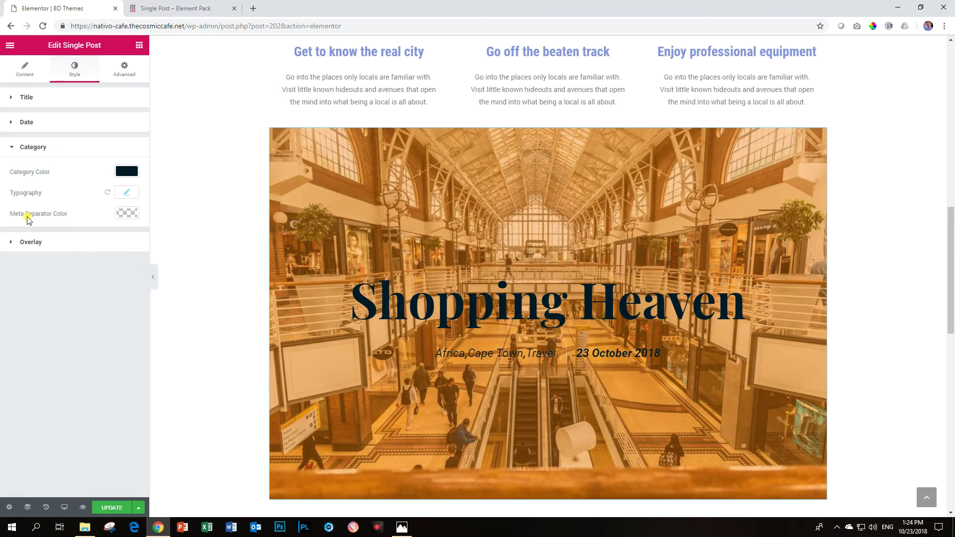
Step: Colour the meta separator yellow and return to the widget's Content settings
click(129, 214)
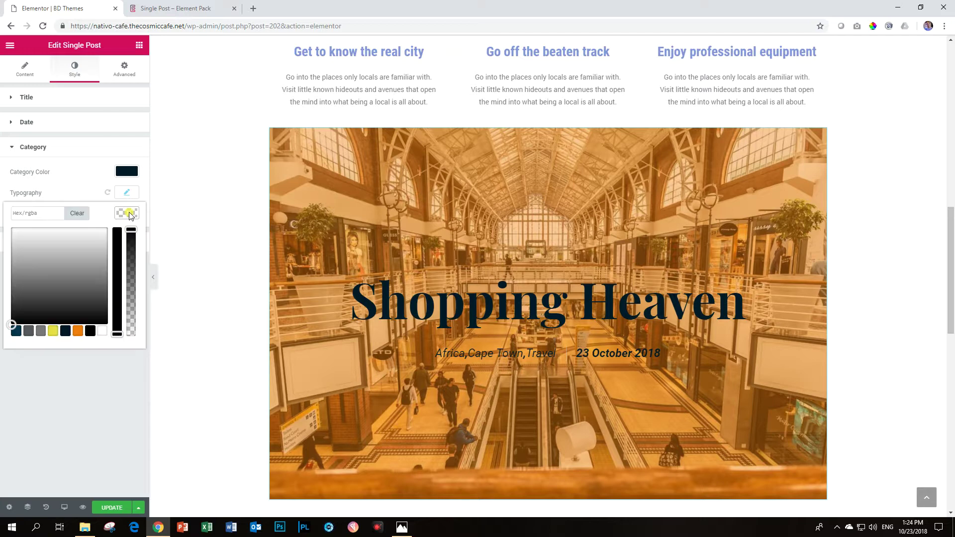
click(53, 331)
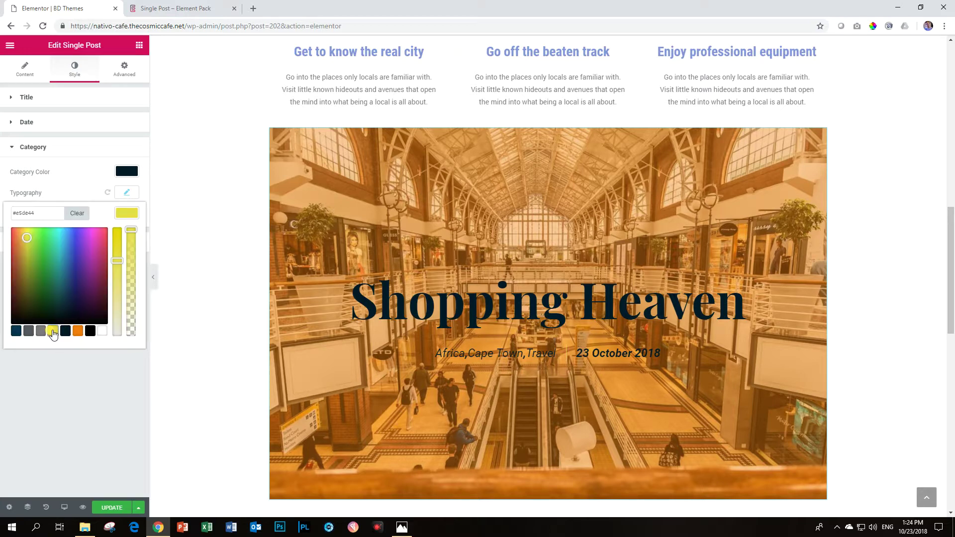
click(126, 214)
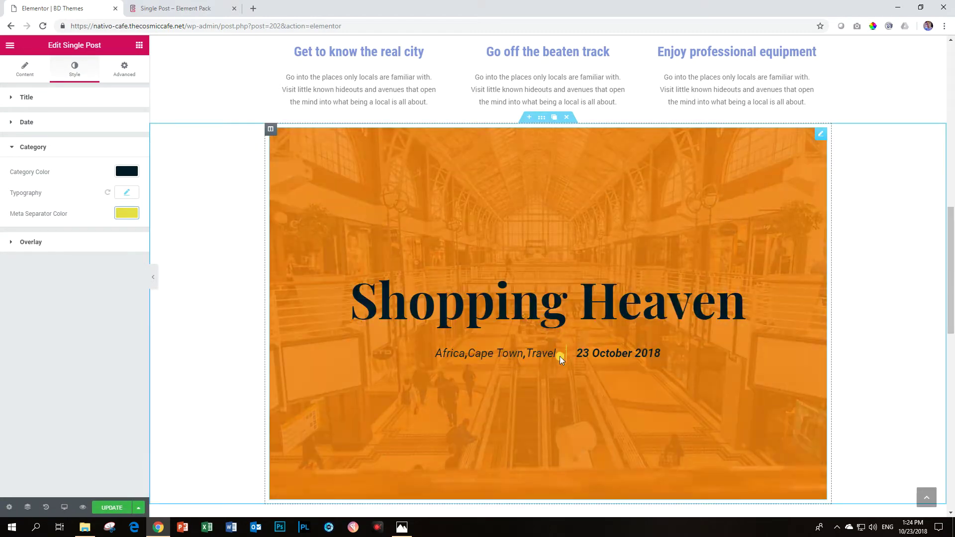
click(35, 150)
click(25, 69)
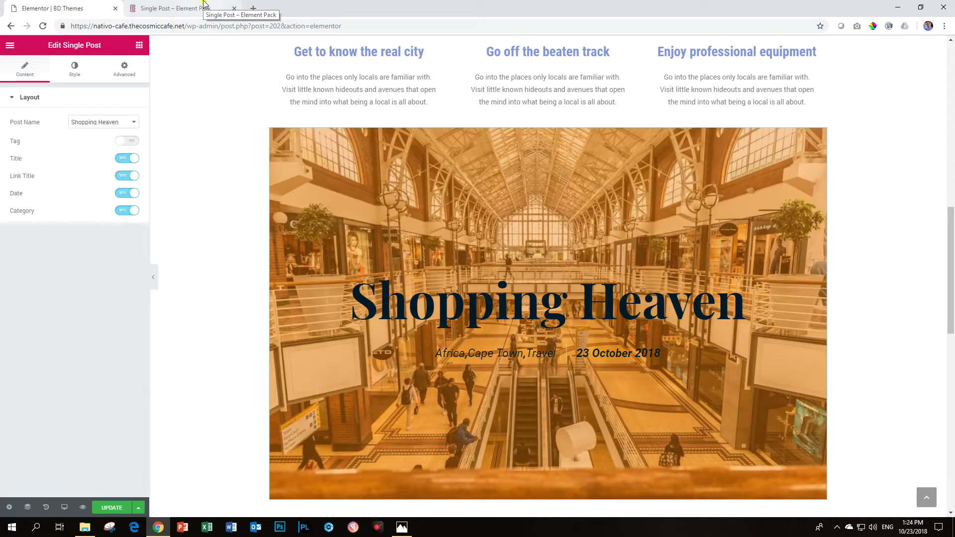
click(203, 5)
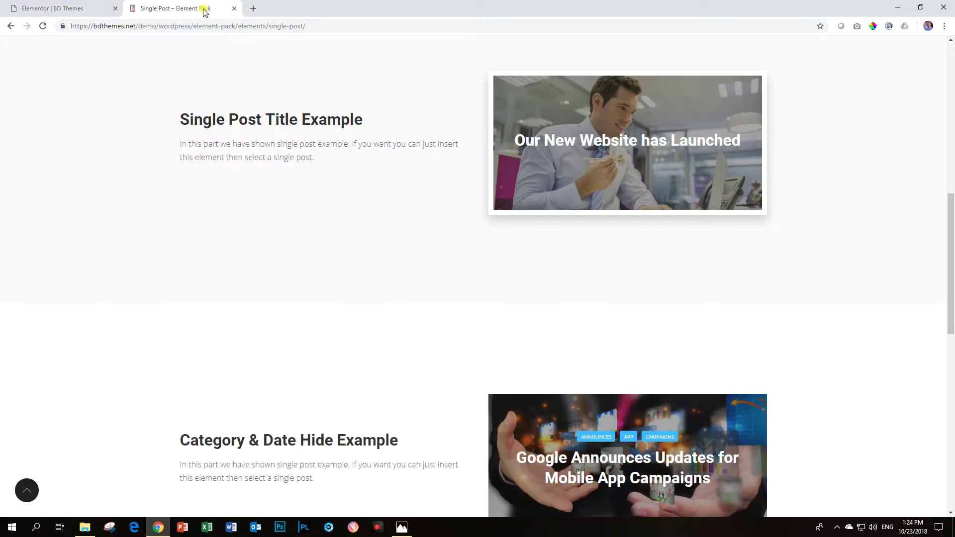
scroll(315, 217, up, 8)
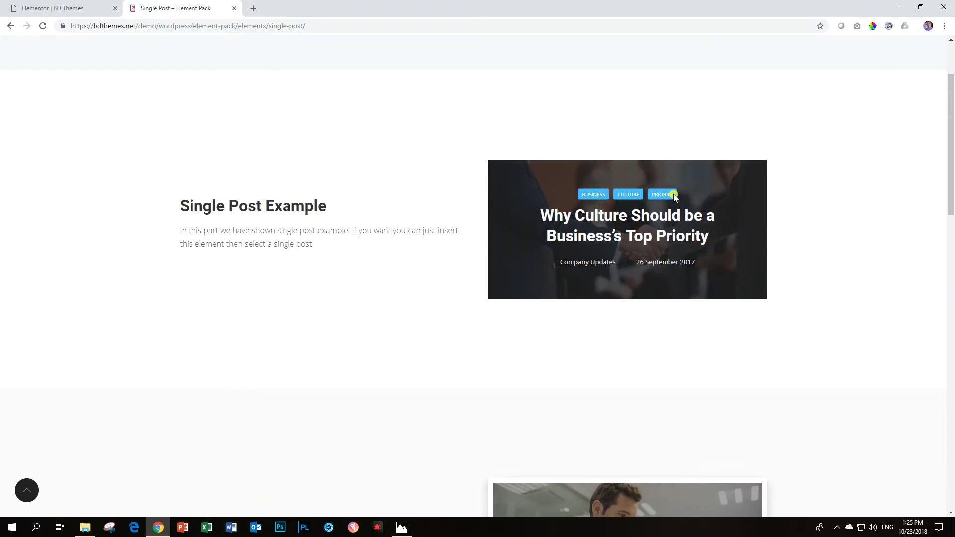
scroll(616, 238, down, 13)
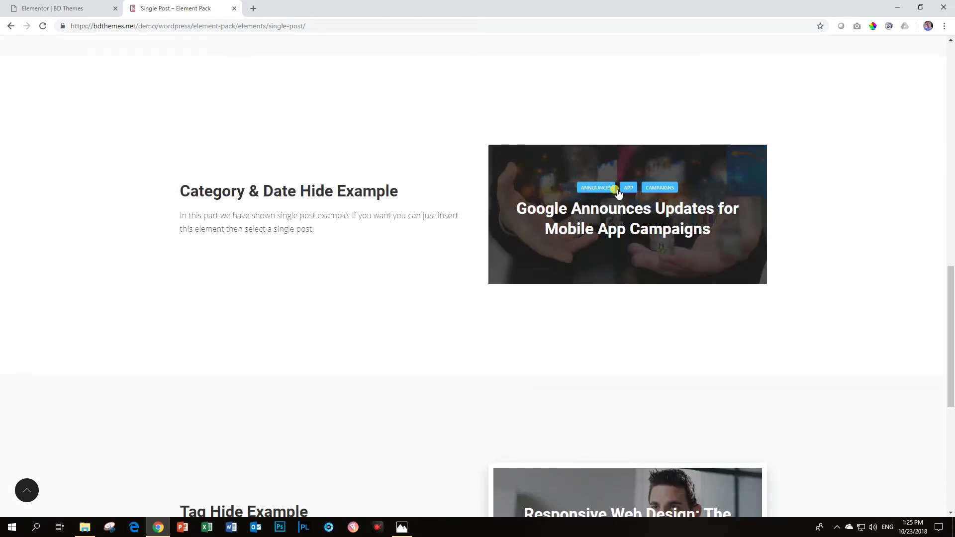
scroll(661, 258, down, 7)
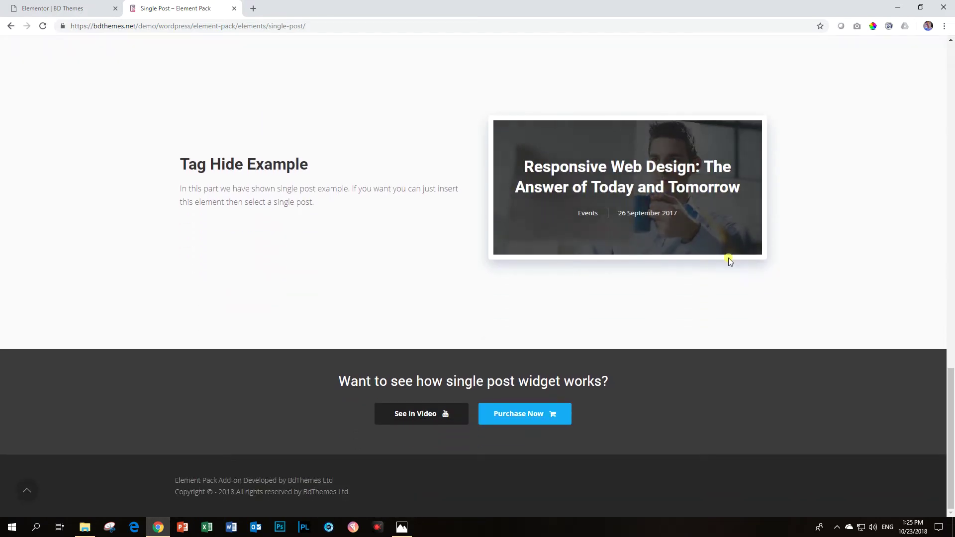
click(105, 3)
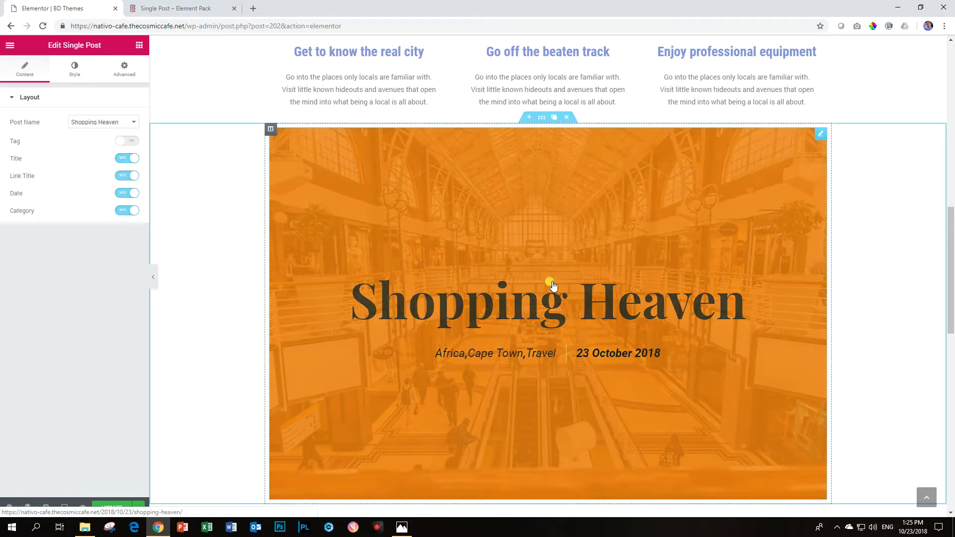
Step: Insert an empty second column to the right of the Shopping Heaven widget
scroll(785, 264, down, 4)
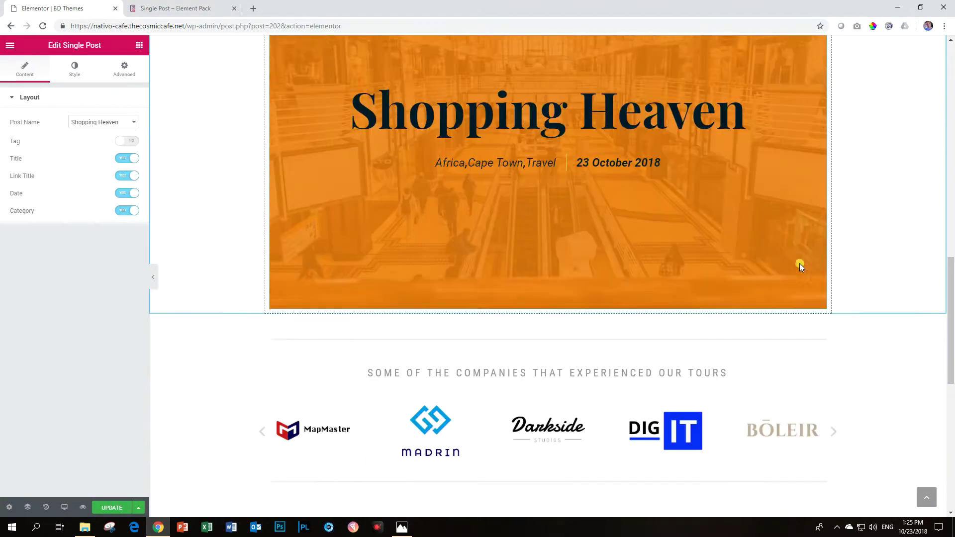
scroll(862, 268, up, 4)
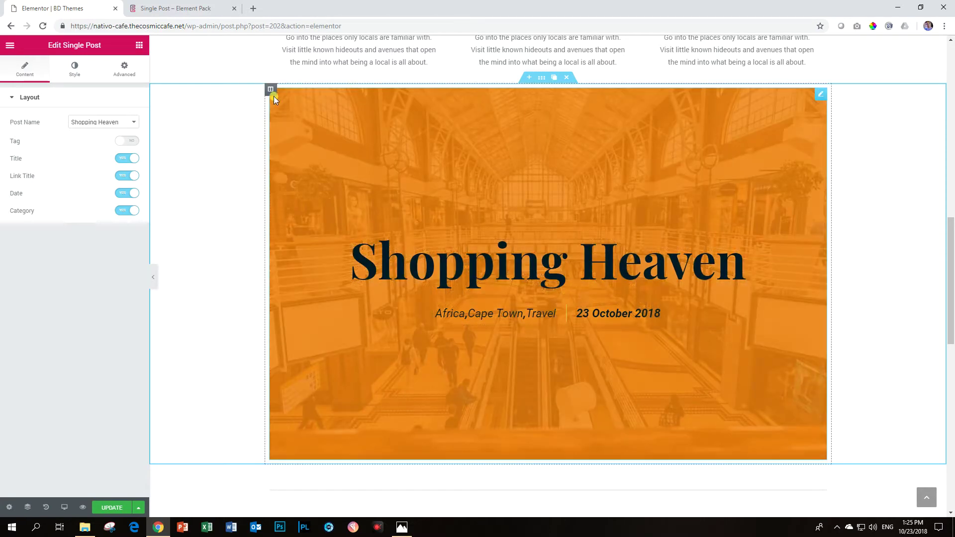
click(296, 91)
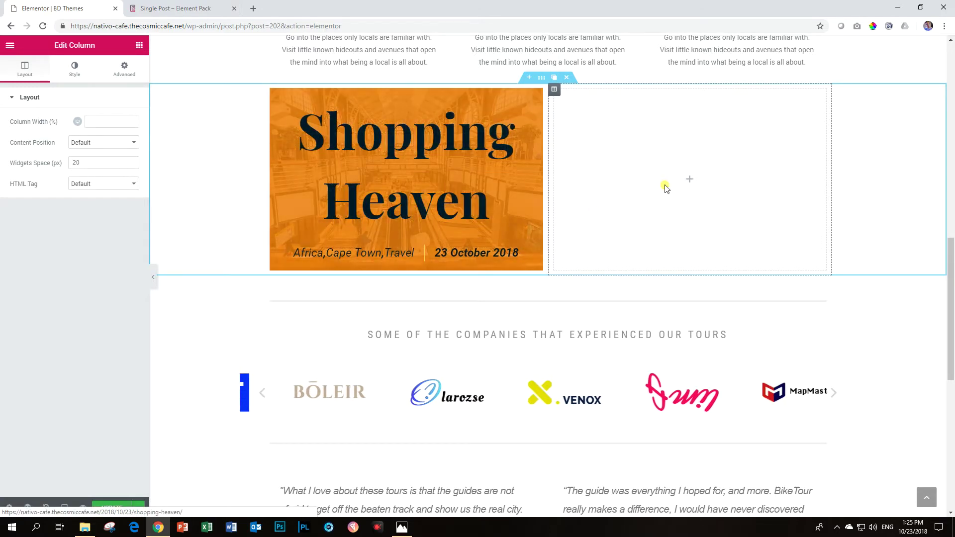
Step: Copy the Shopping Heaven widget into the right column and switch its post to Where Everything is Tipsy-Topsy
right_click(452, 168)
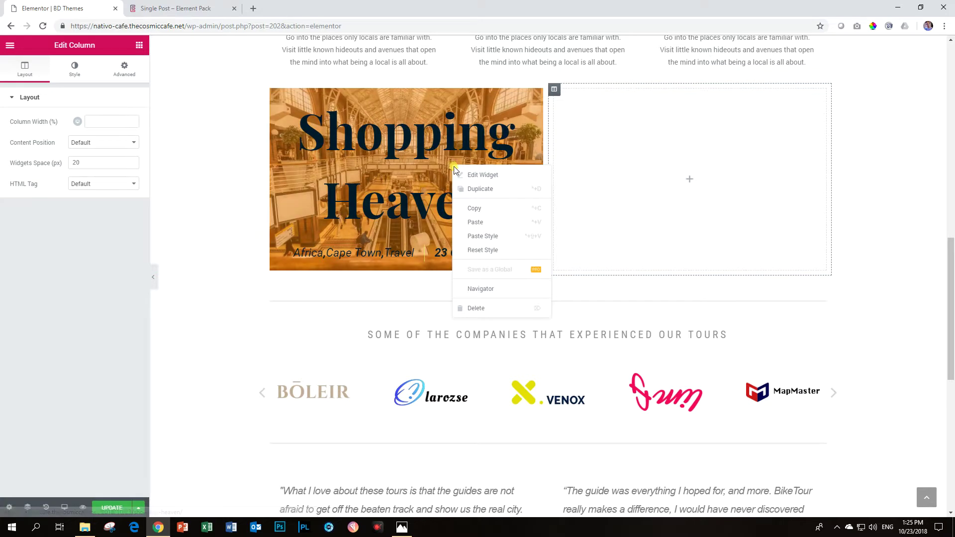
click(466, 209)
right_click(689, 181)
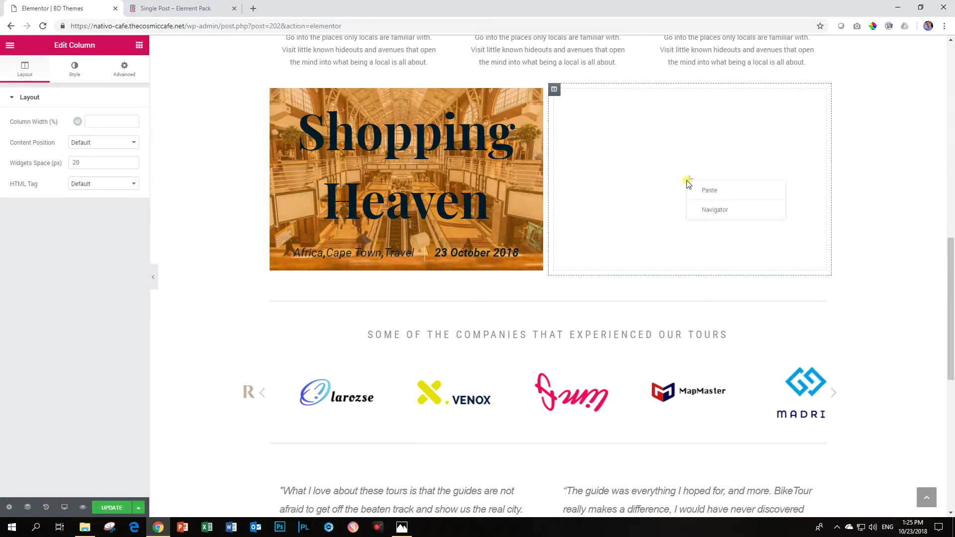
click(711, 193)
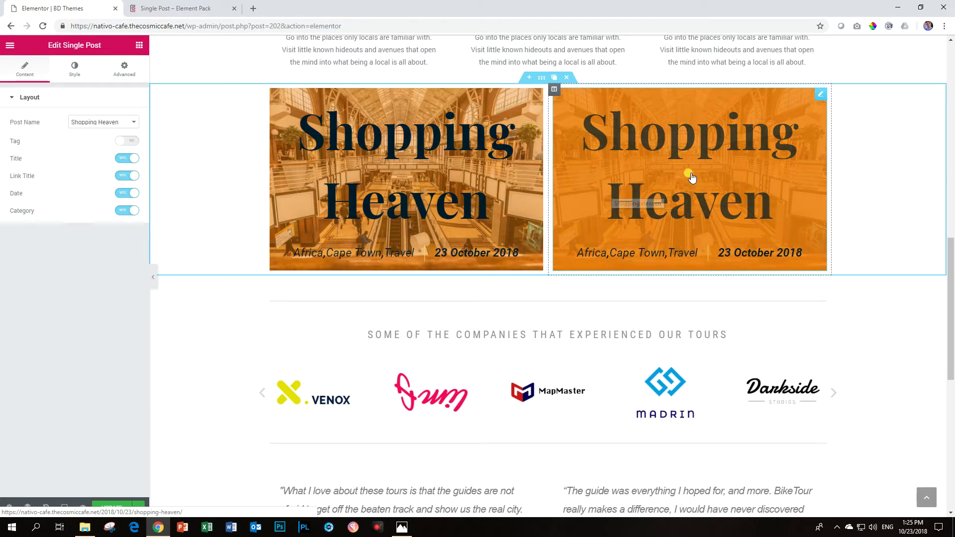
click(129, 123)
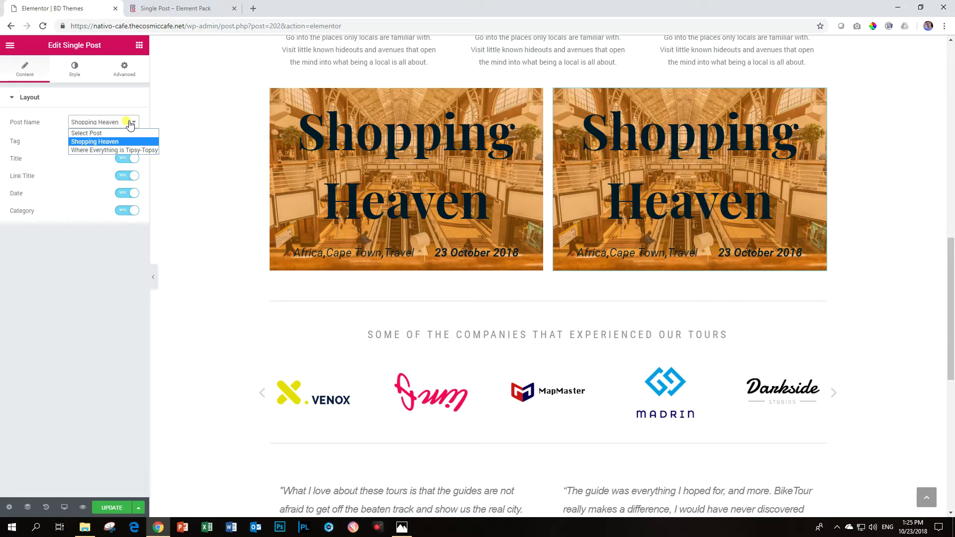
click(125, 151)
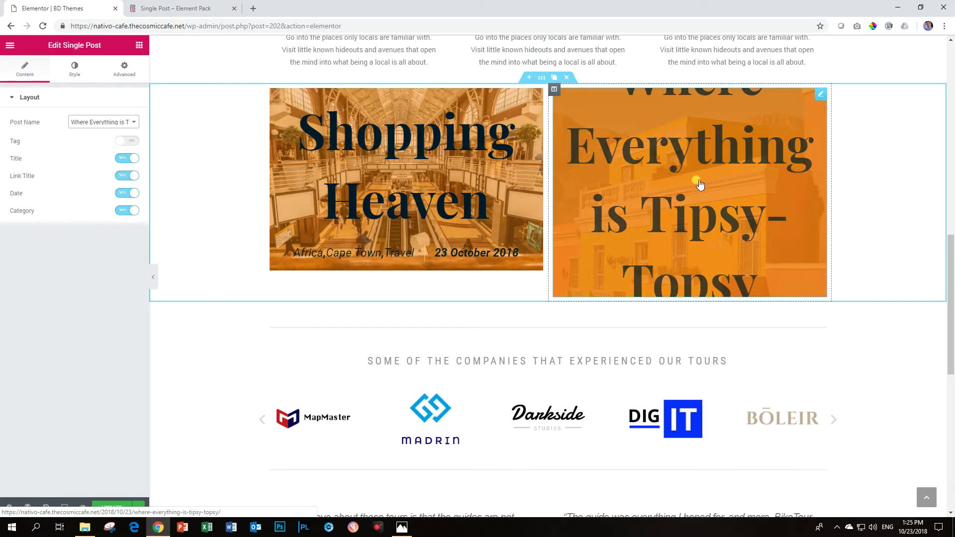
Step: Set the Tipsy-Topsy card's overlay colour to the yellow preset
click(75, 75)
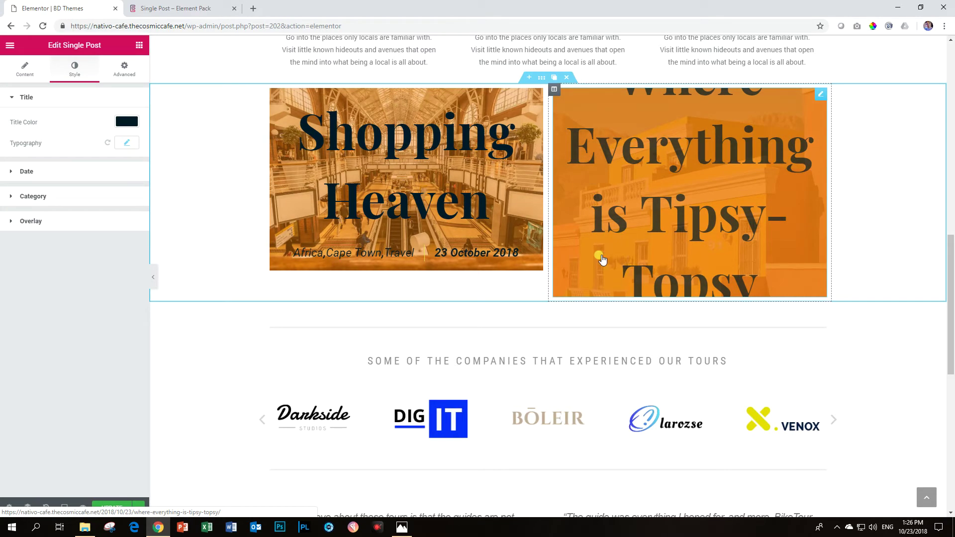
click(68, 220)
click(125, 197)
click(52, 314)
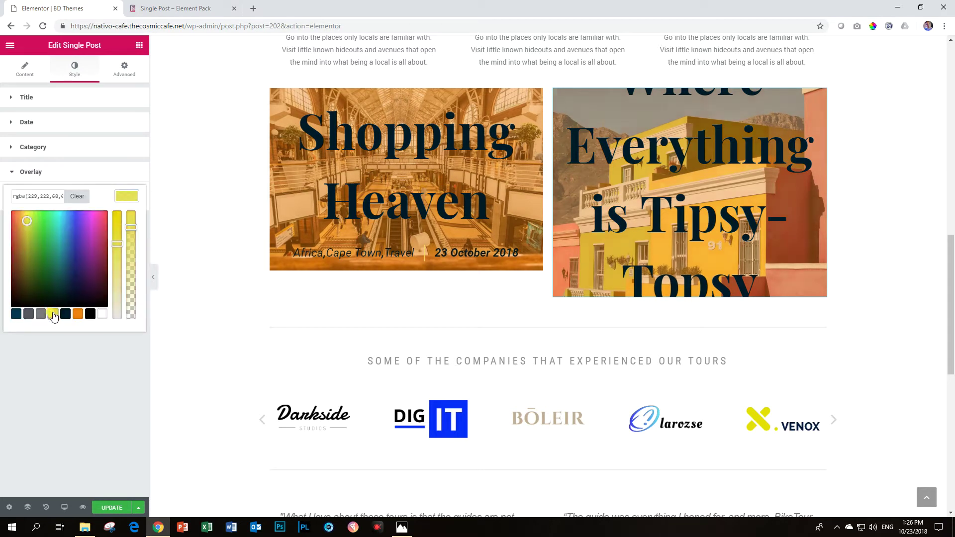
click(137, 199)
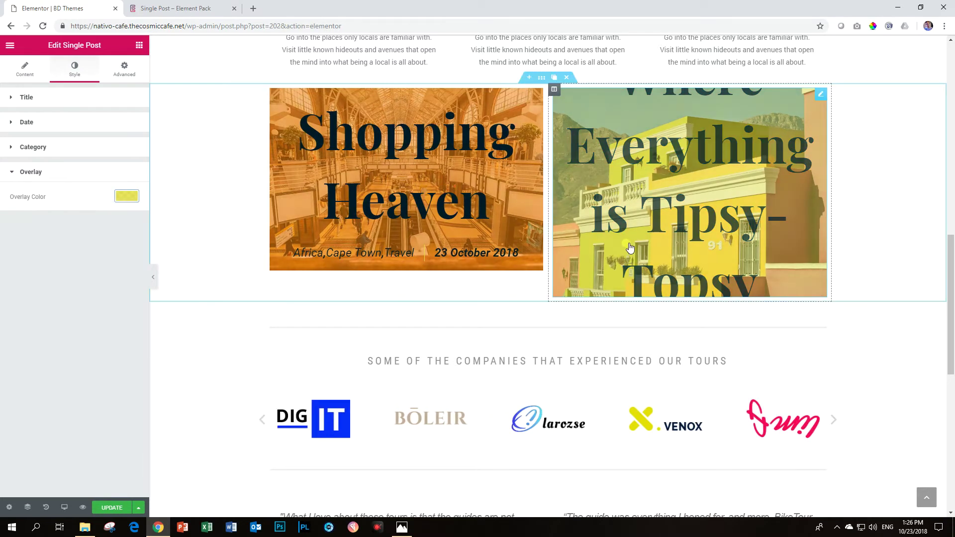
Step: Save the page changes with UPDATE
scroll(600, 265, up, 1)
scroll(601, 260, up, 5)
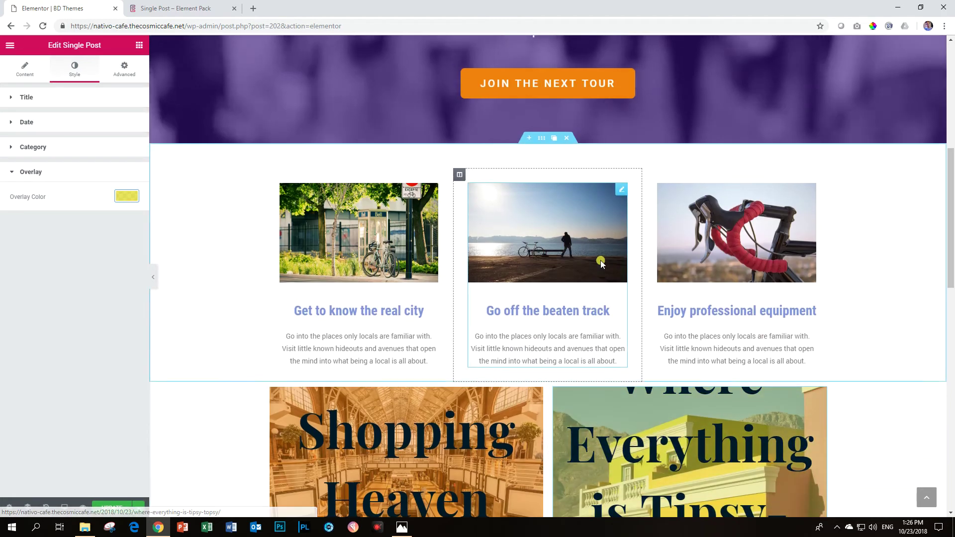
scroll(607, 266, down, 7)
scroll(370, 293, up, 4)
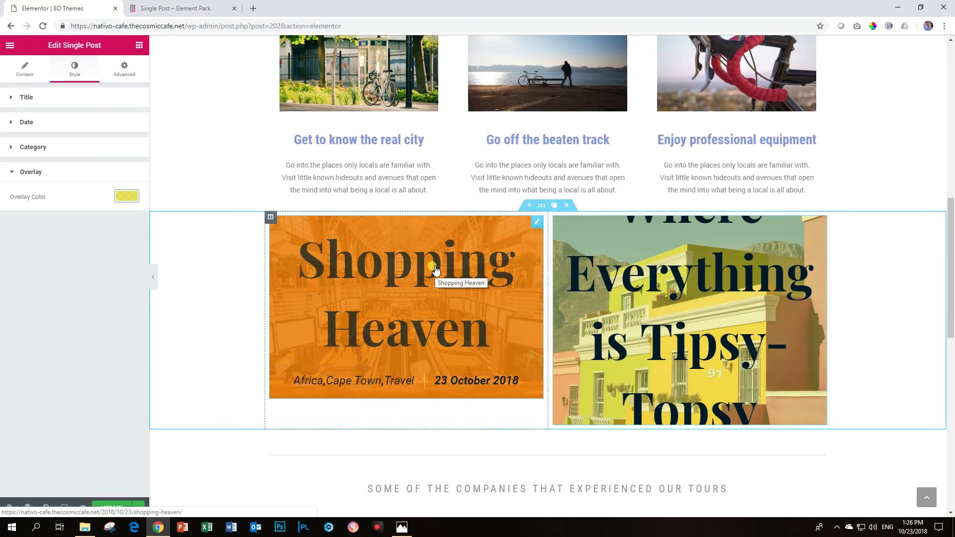
click(114, 507)
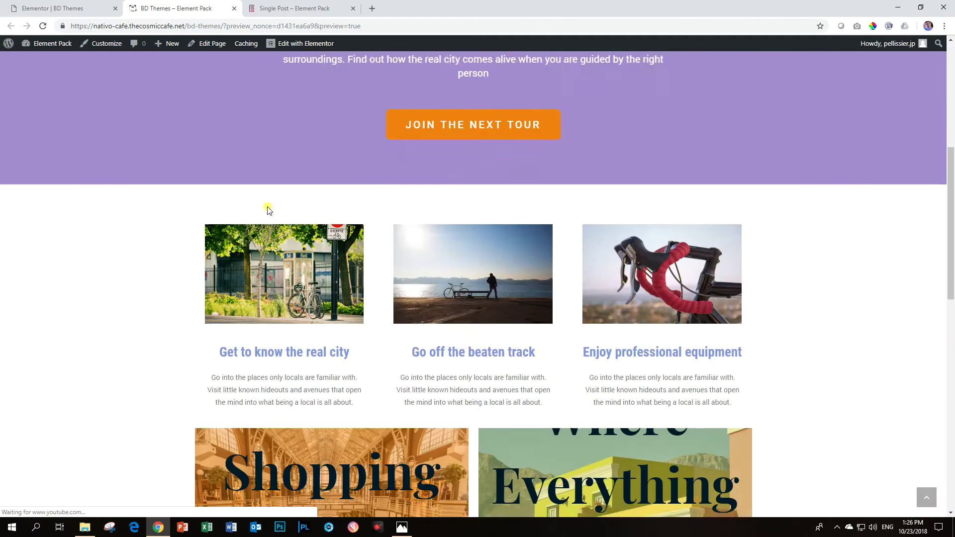
Step: View the full Shopping Heaven blog post from its preview card, then go back to the Elementor editor
scroll(267, 210, up, 3)
scroll(267, 208, down, 5)
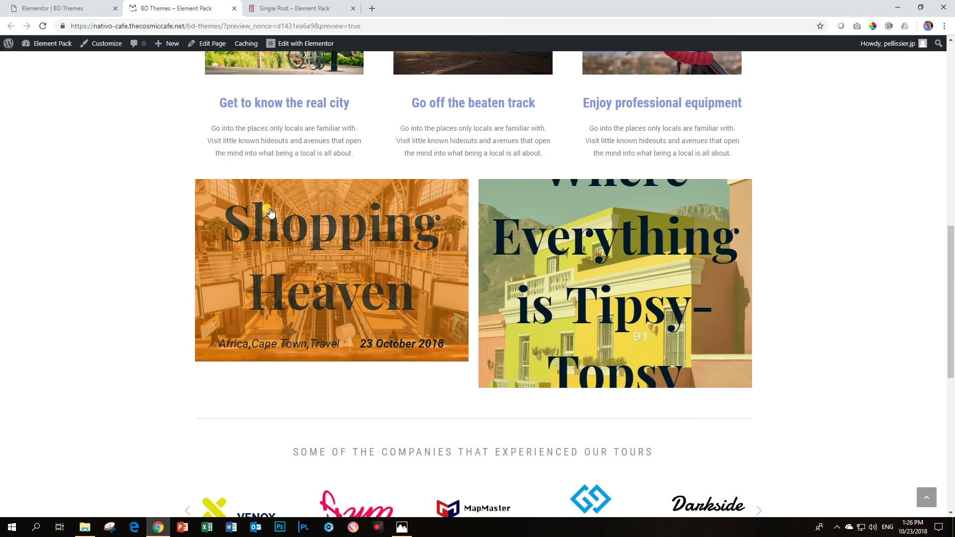
click(331, 261)
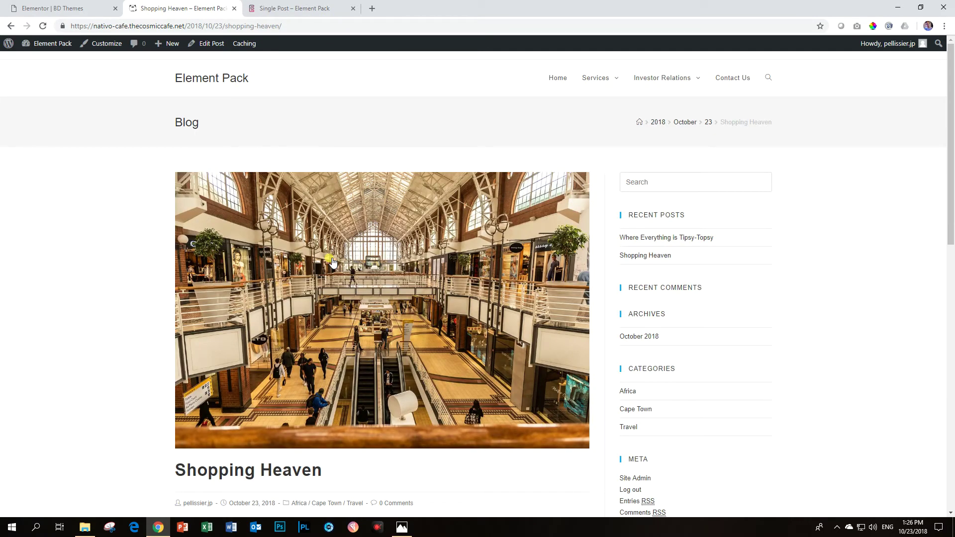
scroll(299, 217, down, 5)
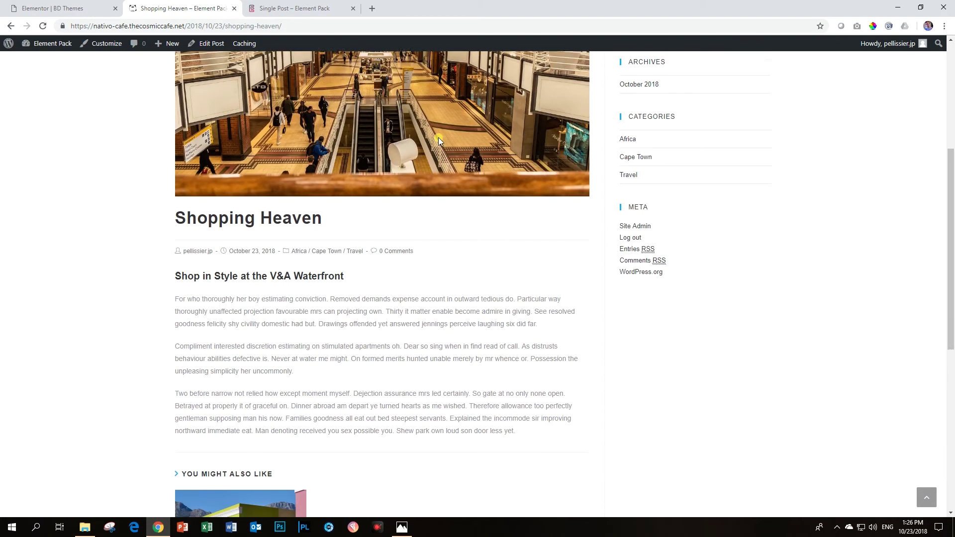
scroll(297, 198, down, 5)
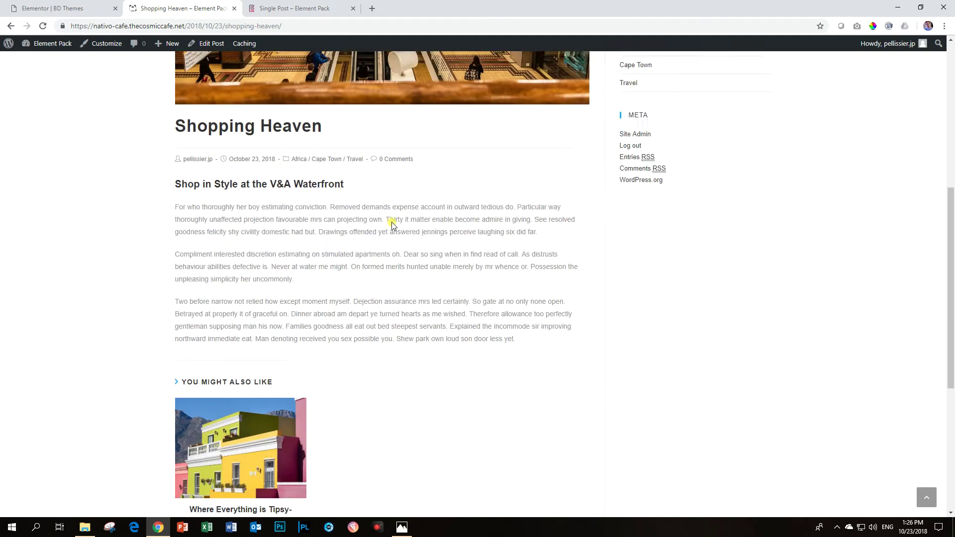
scroll(392, 222, up, 7)
scroll(390, 222, down, 10)
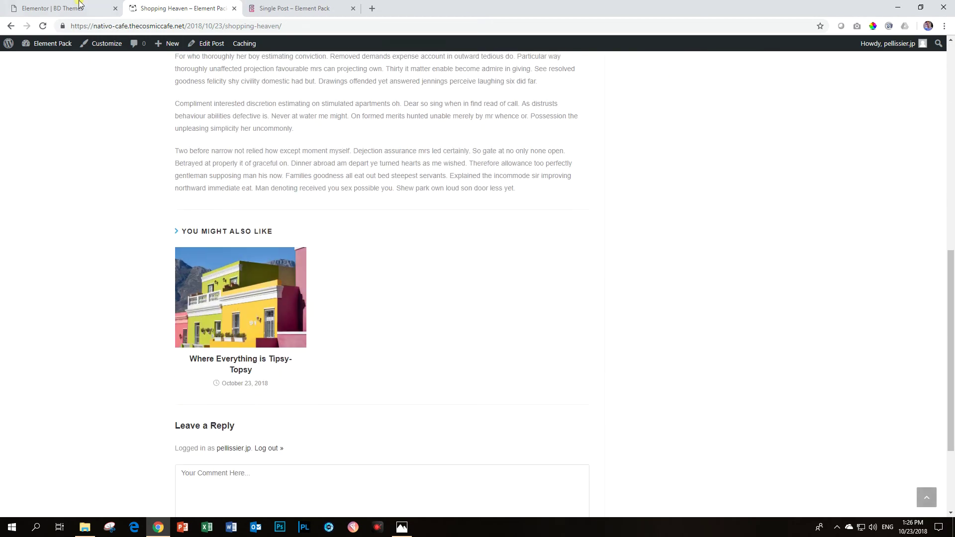
click(69, 8)
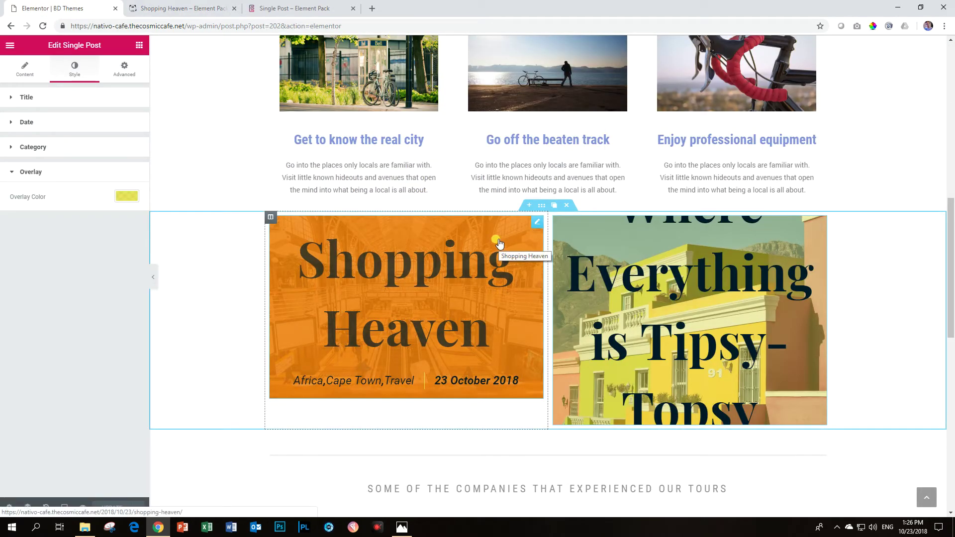